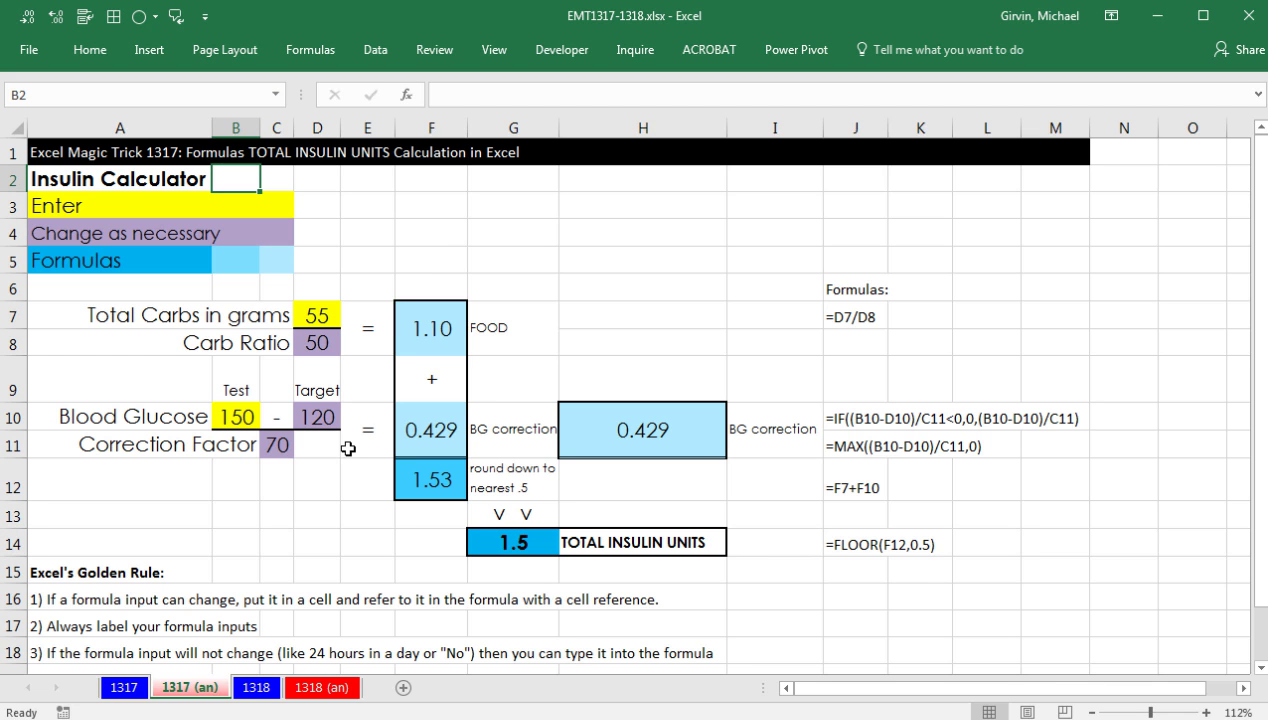
- Review the calculator's title, inputs (55, 50, 150, 120, 70), food dose and F10 IF formula
{"action": "left_click", "coordinate": [64, 184]}
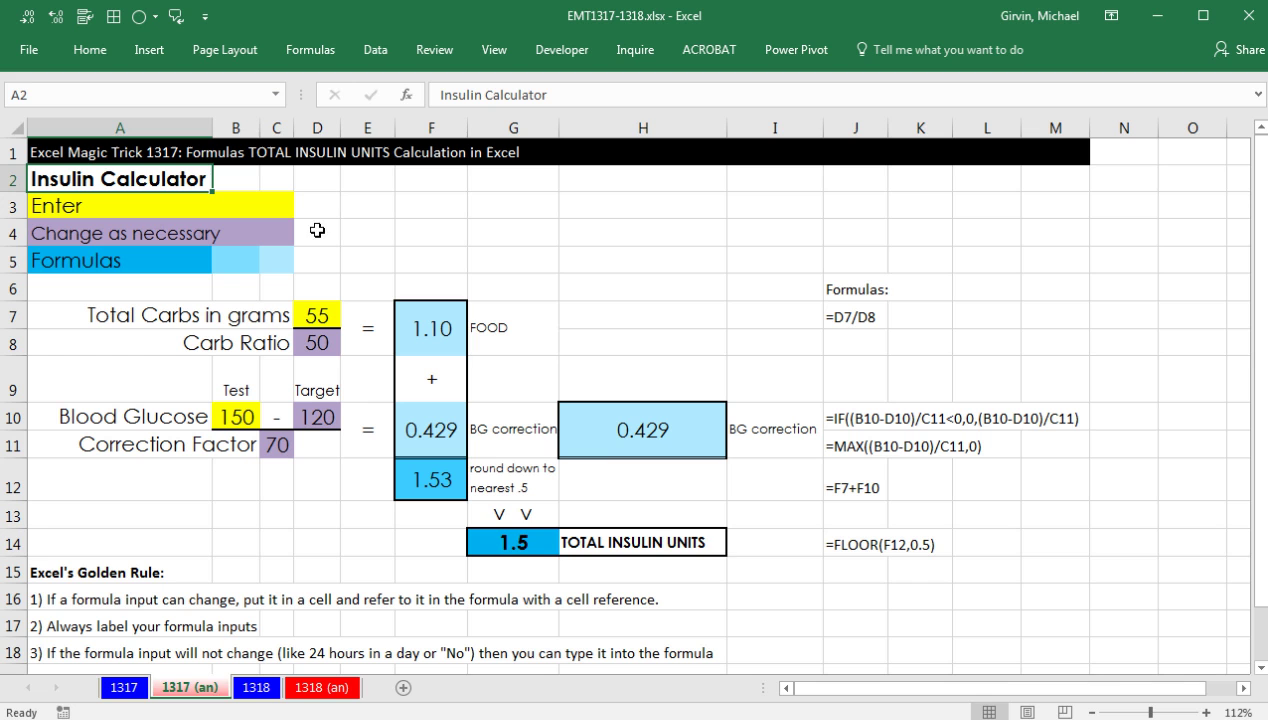
{"action": "left_click", "coordinate": [641, 550]}
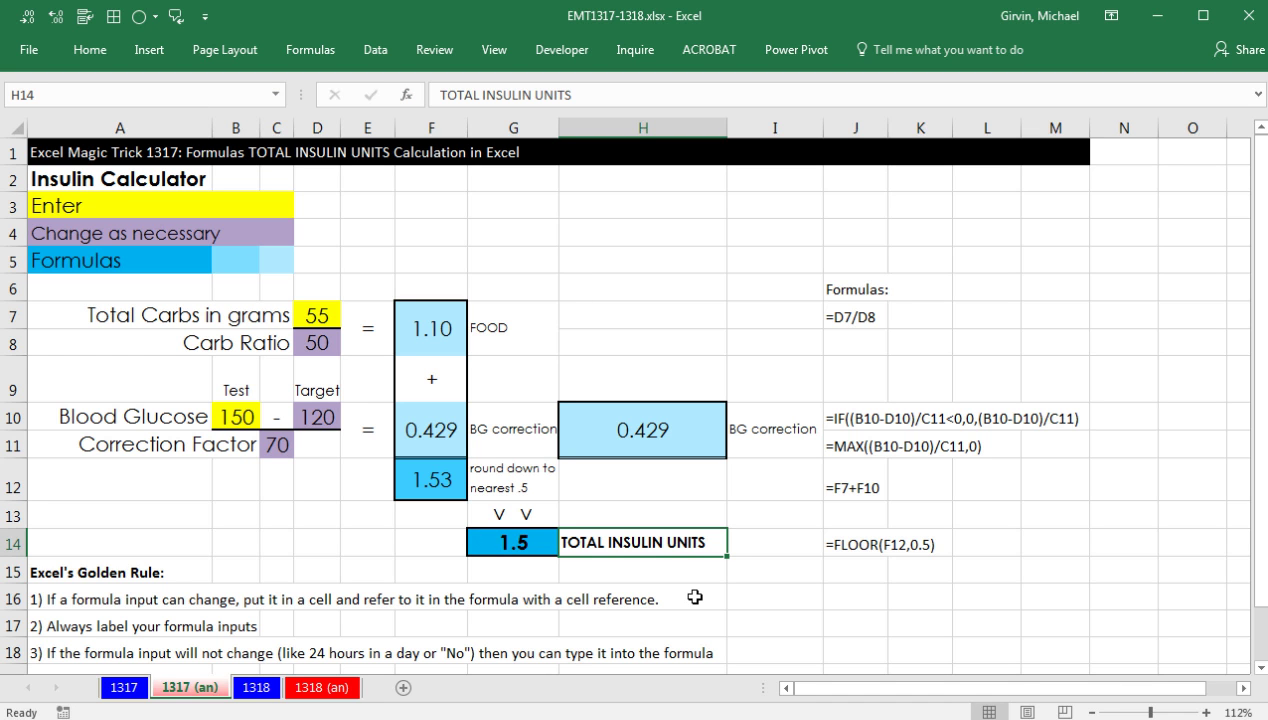
{"action": "left_click", "coordinate": [340, 321]}
{"action": "left_click", "coordinate": [317, 343]}
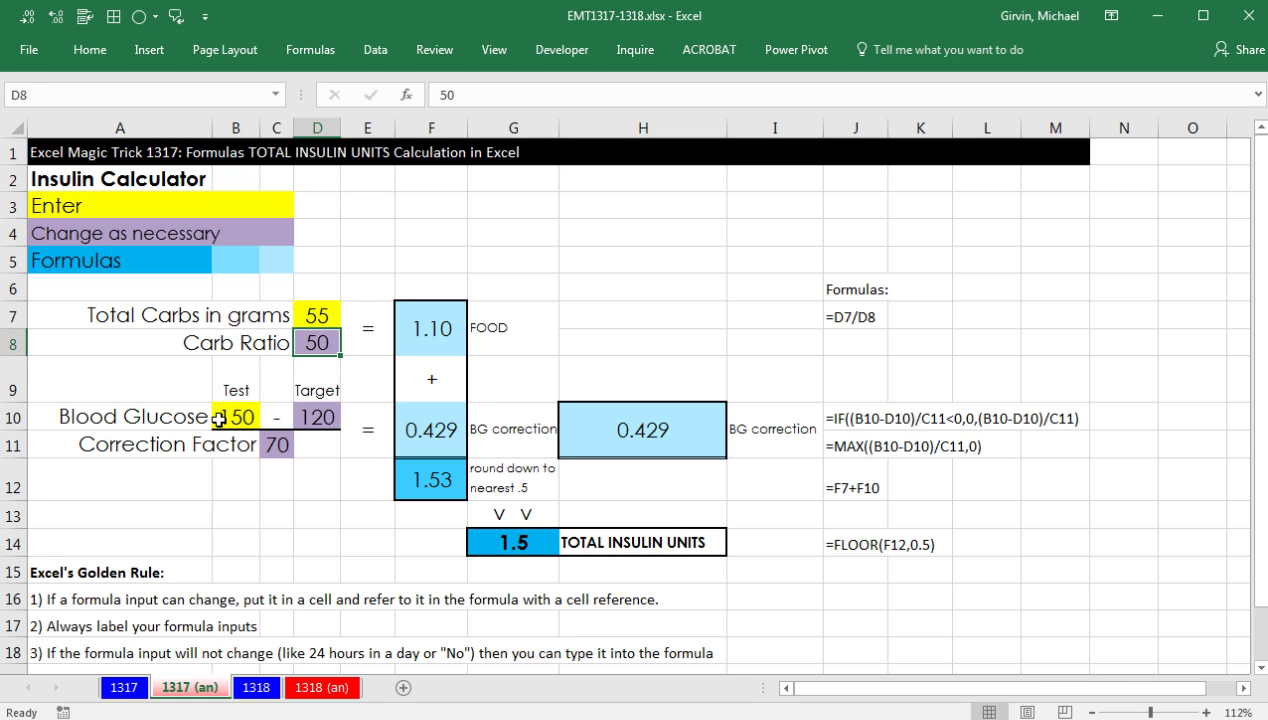
{"action": "left_click", "coordinate": [218, 419]}
{"action": "left_click", "coordinate": [314, 418]}
{"action": "left_click", "coordinate": [270, 443]}
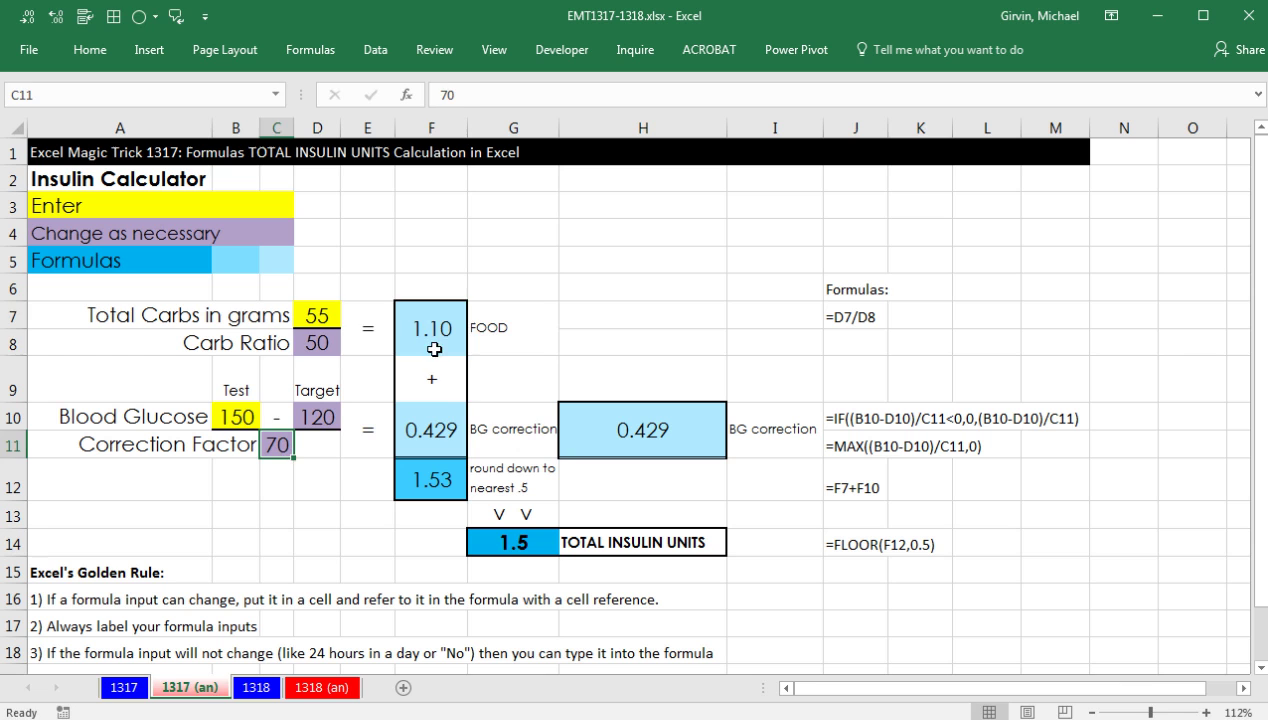
{"action": "left_click", "coordinate": [434, 348]}
{"action": "double_click", "coordinate": [433, 427]}
{"action": "key", "text": "Escape"}
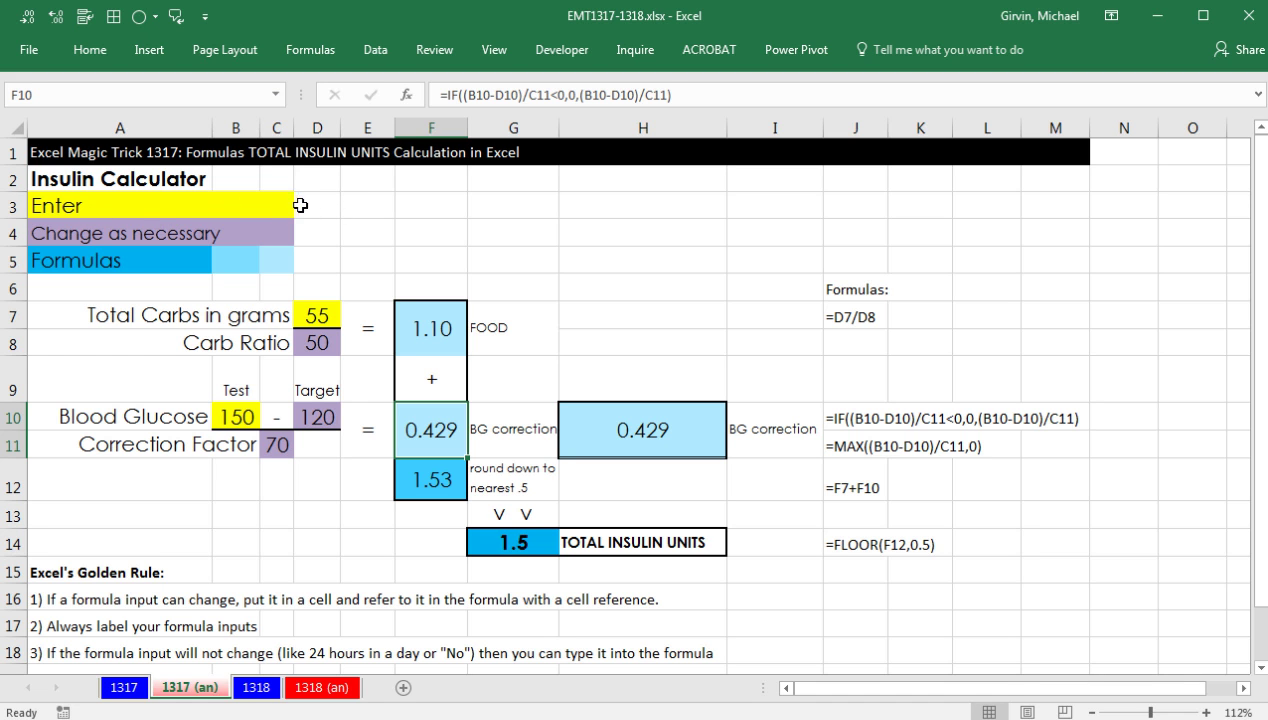
- Recheck the inputs: total carbs, blood glucose 150, carb ratio 50, target 120, correction factor 70
{"action": "left_click", "coordinate": [319, 305]}
{"action": "left_click", "coordinate": [236, 415]}
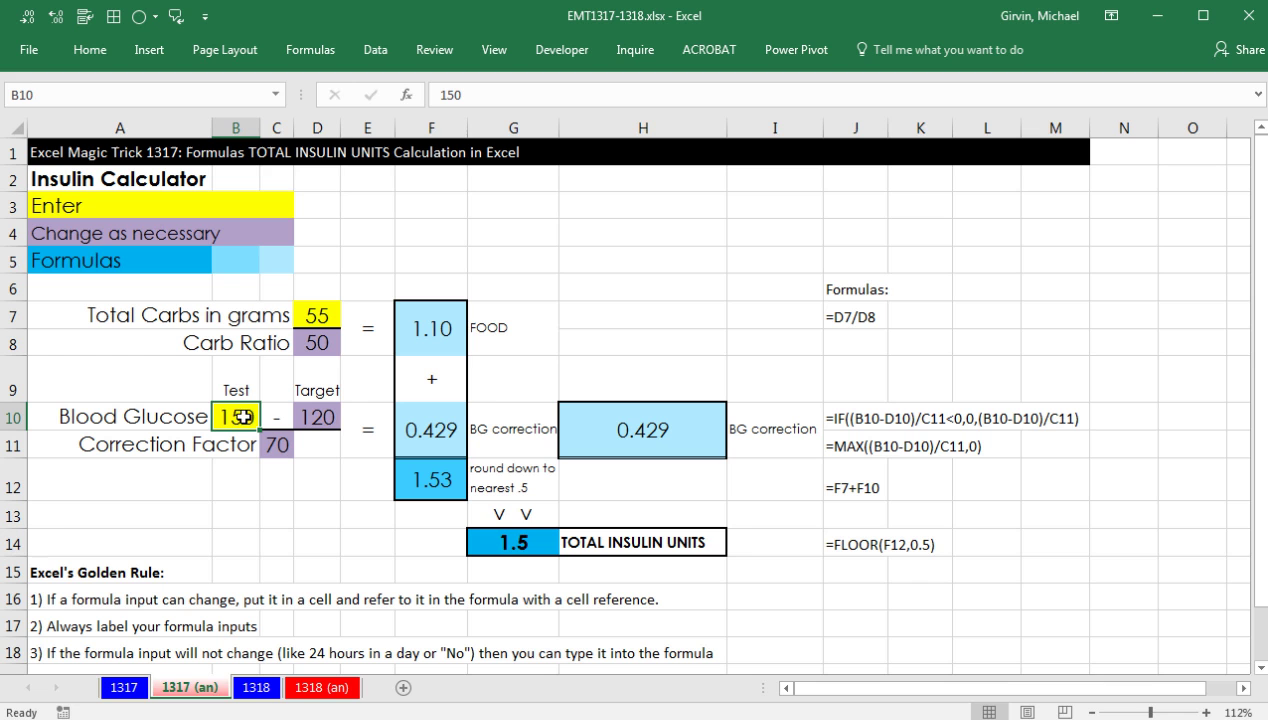
{"action": "left_click", "coordinate": [318, 343]}
{"action": "left_click", "coordinate": [318, 416]}
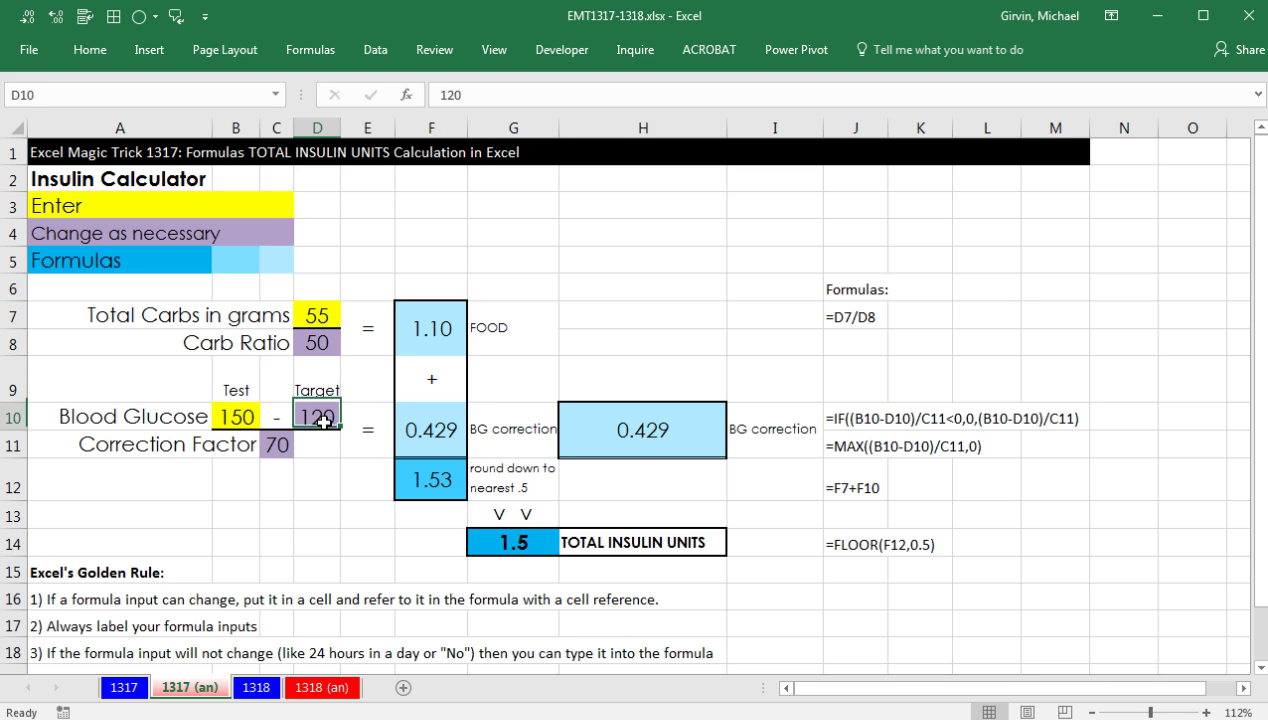
{"action": "left_click", "coordinate": [277, 444]}
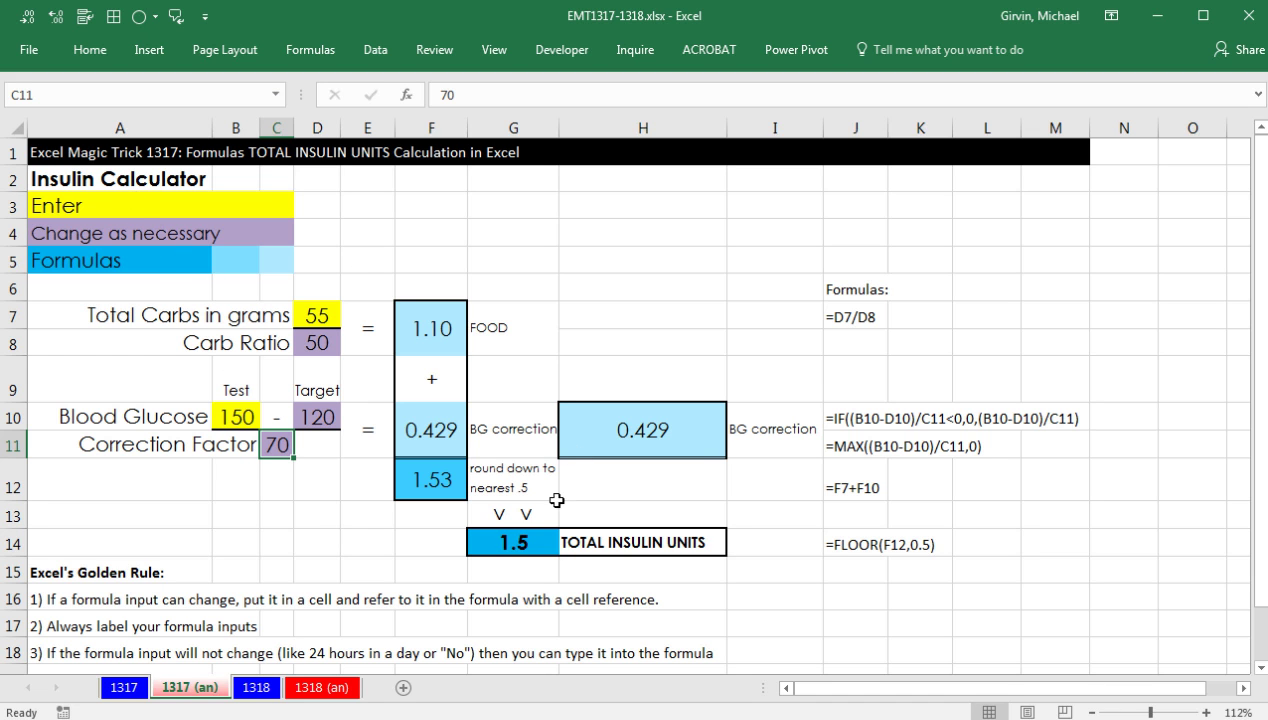
- On the 1317 sheet, enter the food dose formula =D6/D7 in F6
{"action": "left_click", "coordinate": [130, 690]}
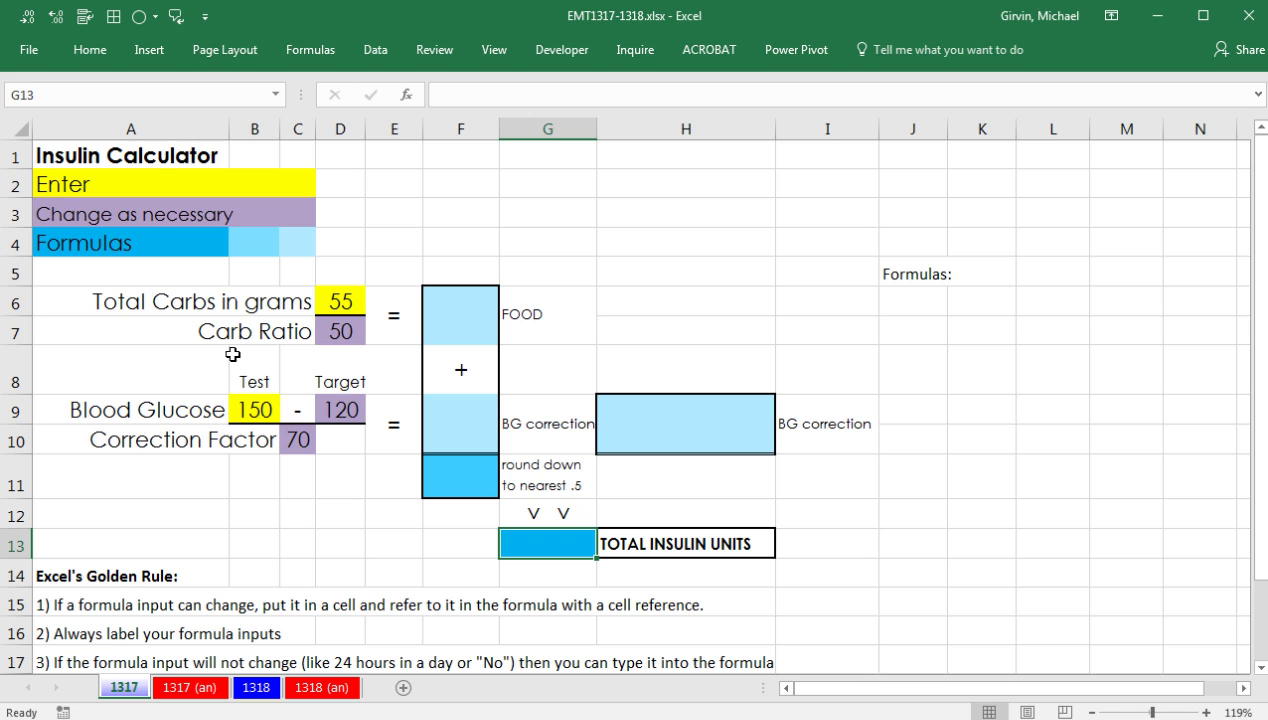
{"action": "left_click", "coordinate": [473, 316]}
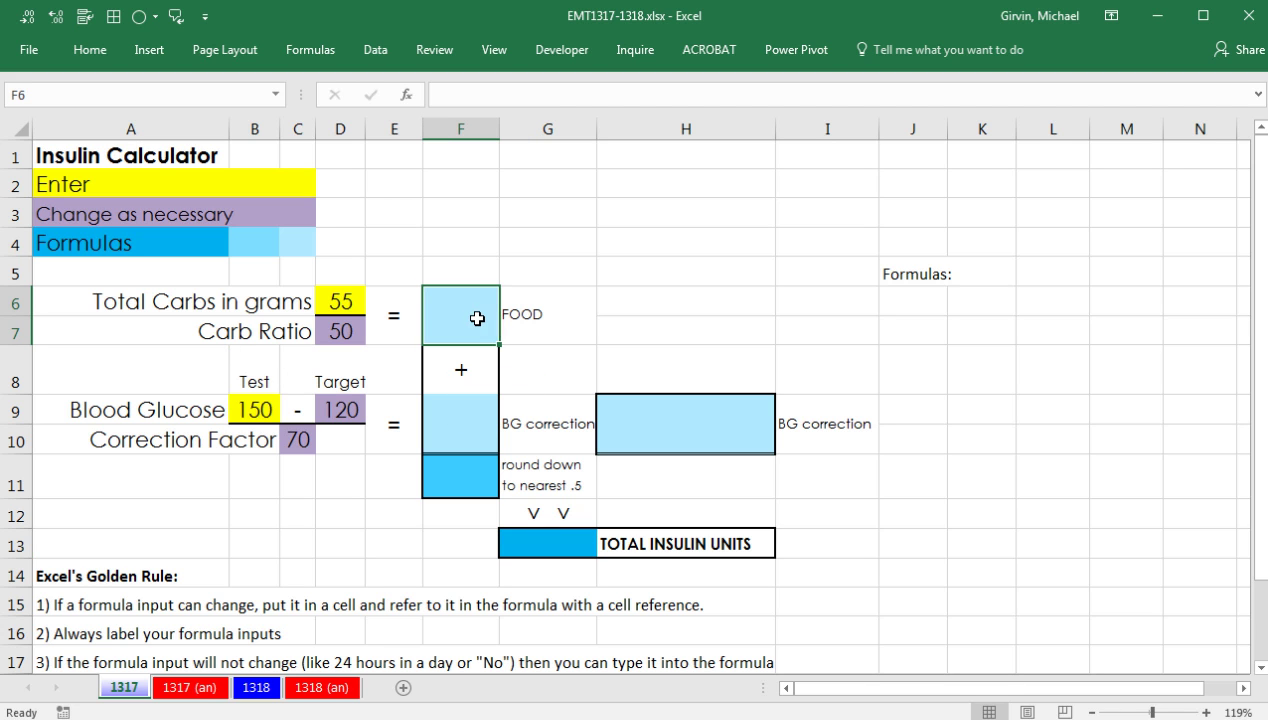
{"action": "type", "text": "="}
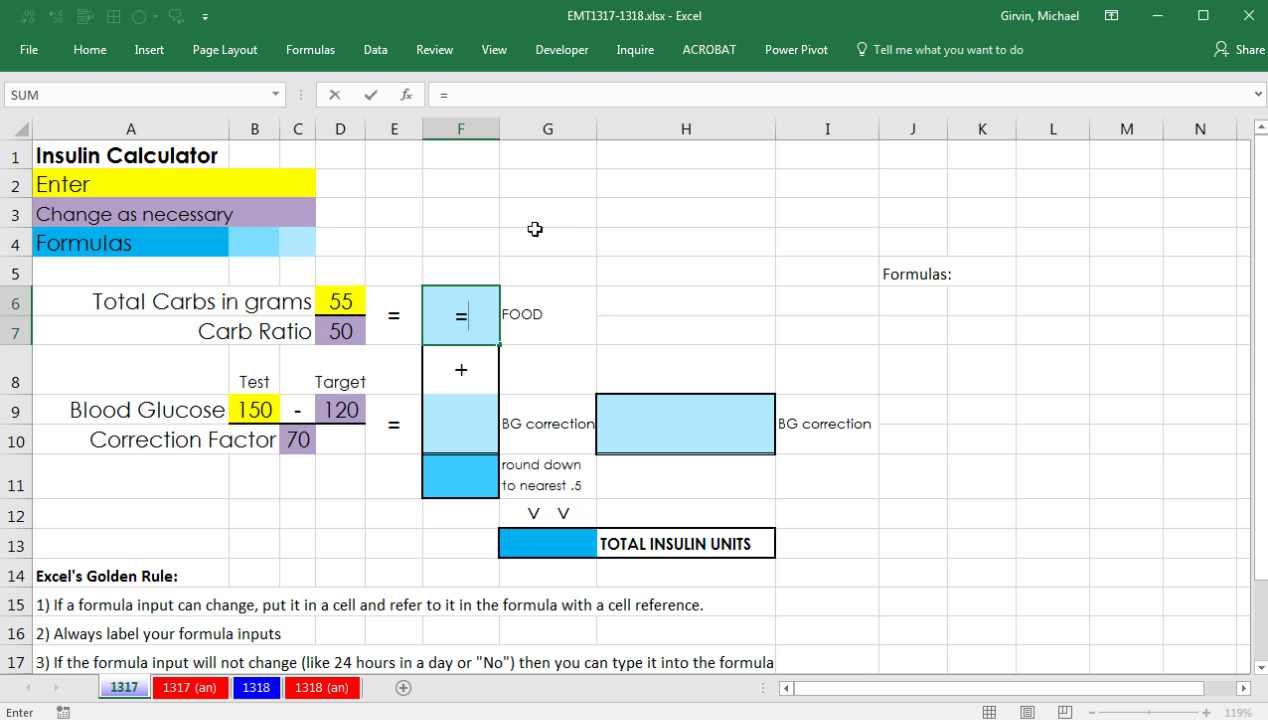
{"action": "left_click", "coordinate": [338, 301]}
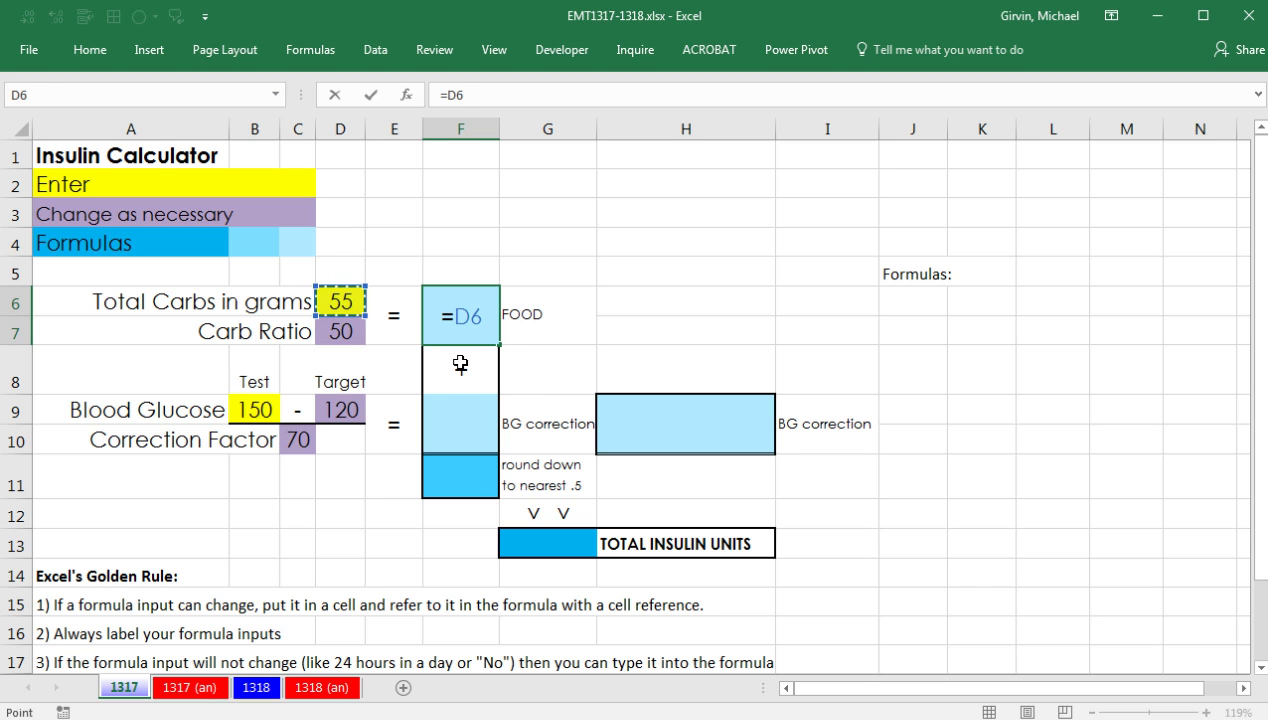
{"action": "type", "text": "/"}
{"action": "left_click", "coordinate": [336, 339]}
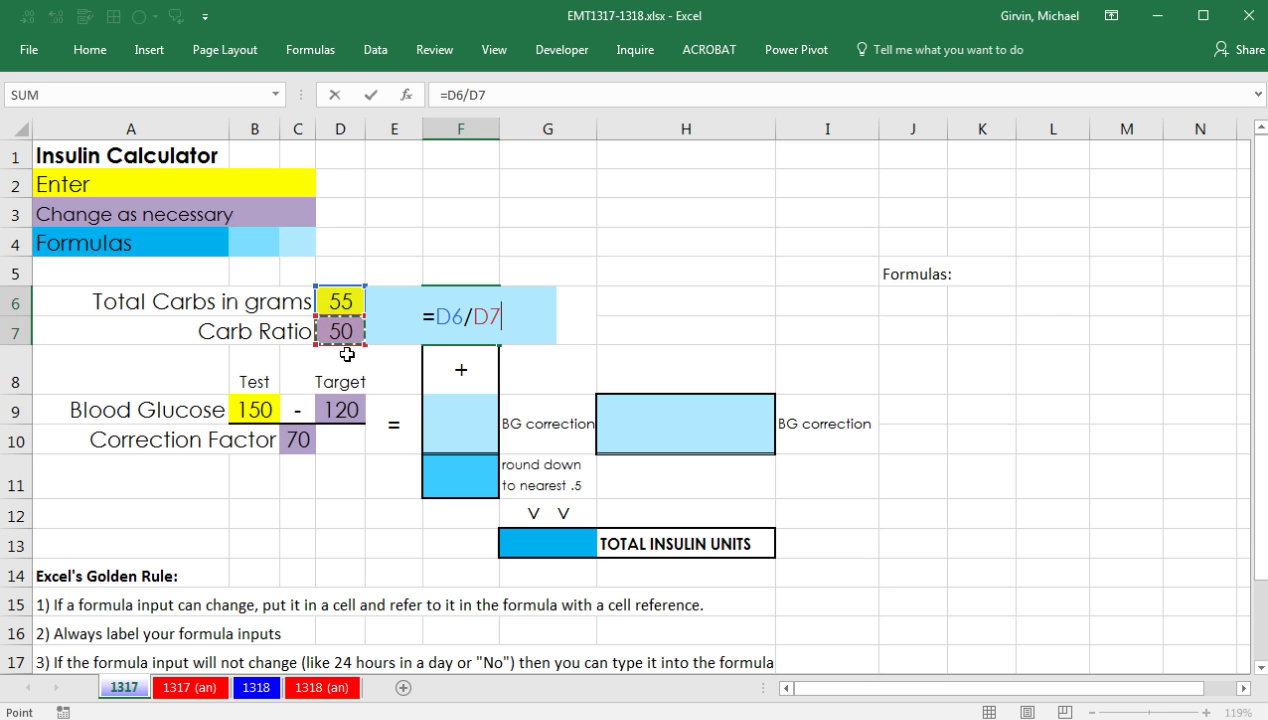
{"action": "key", "text": "Return"}
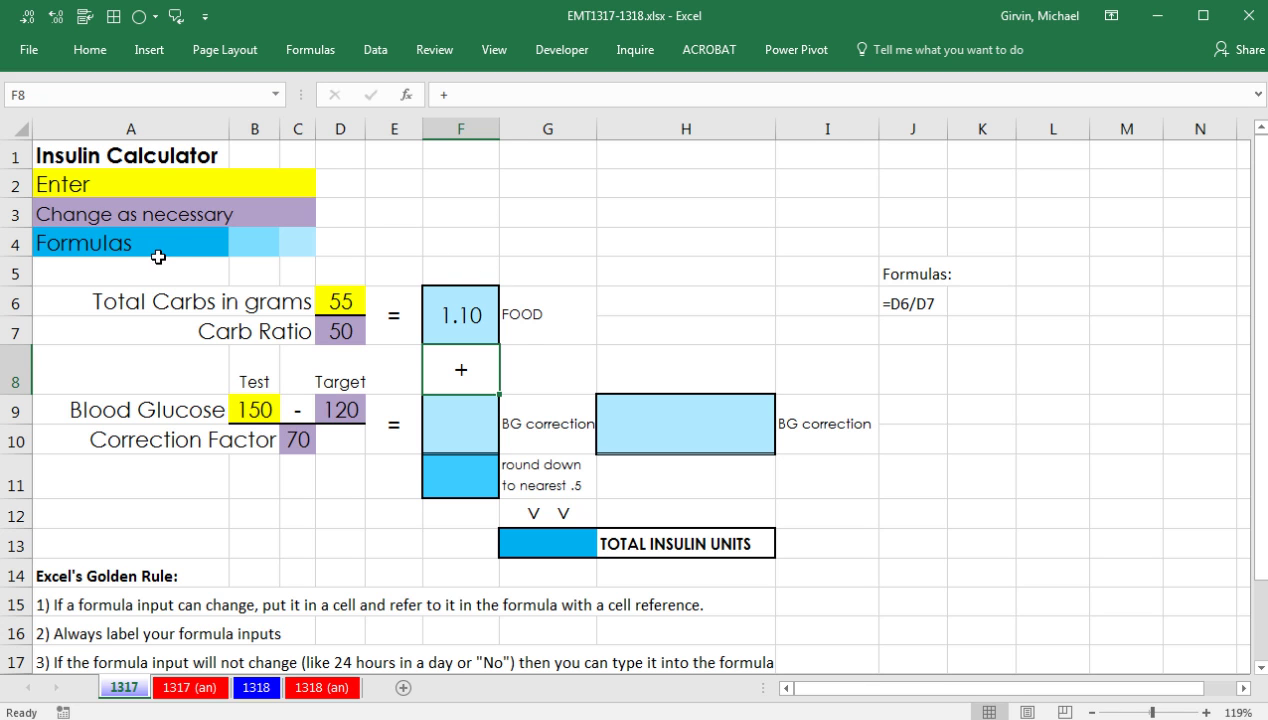
- Test the food dose by changing total carbs to 65, then undo back to 55
{"action": "left_click", "coordinate": [349, 300]}
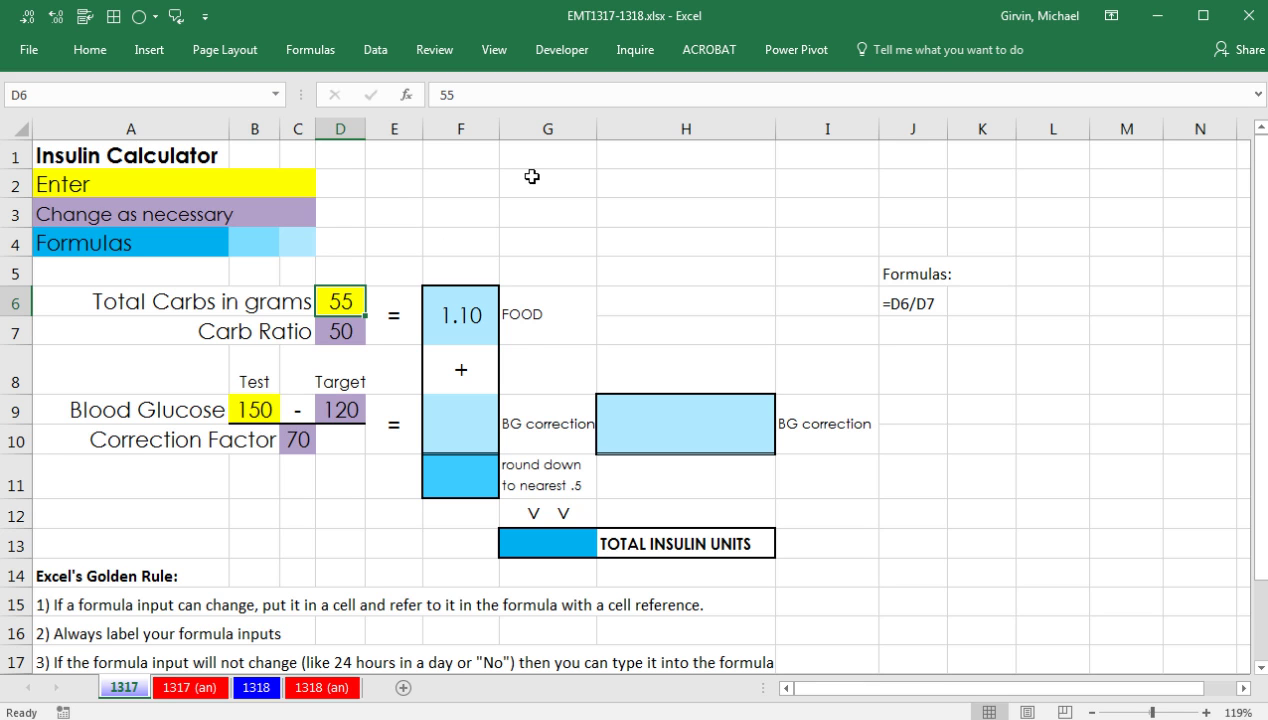
{"action": "type", "text": "65"}
{"action": "key", "text": "Return"}
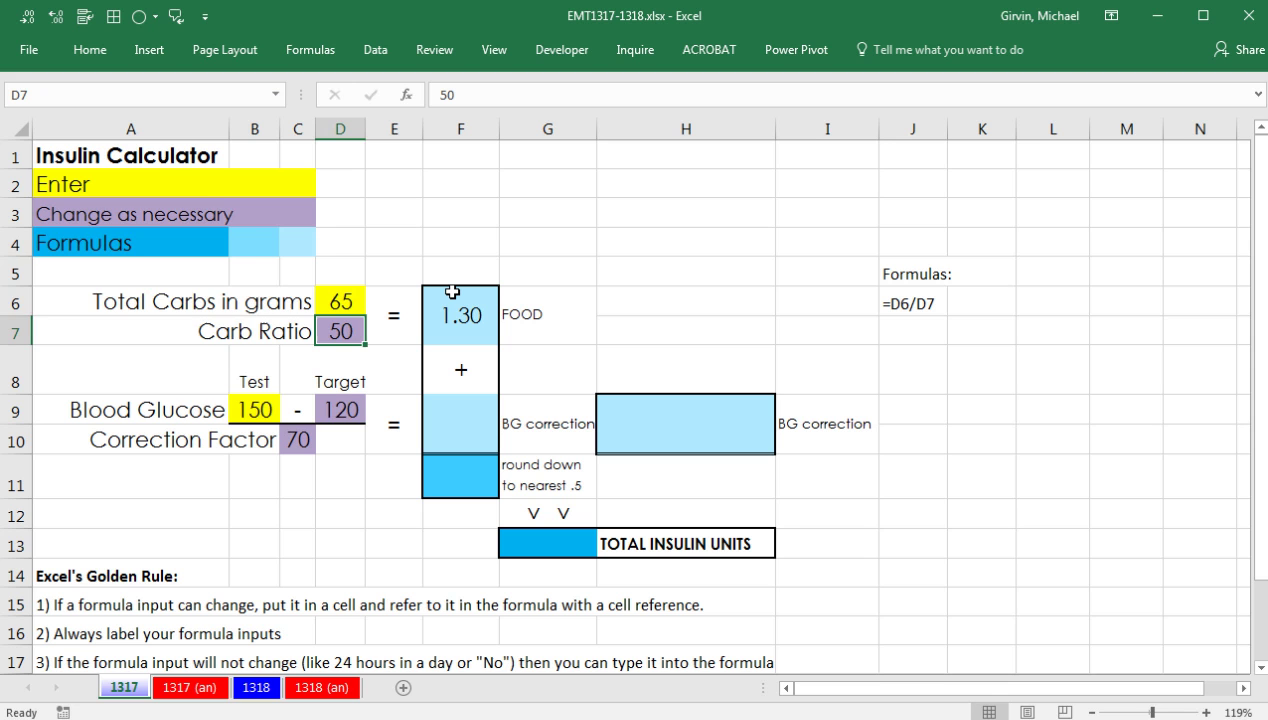
{"action": "key", "text": "ctrl+z"}
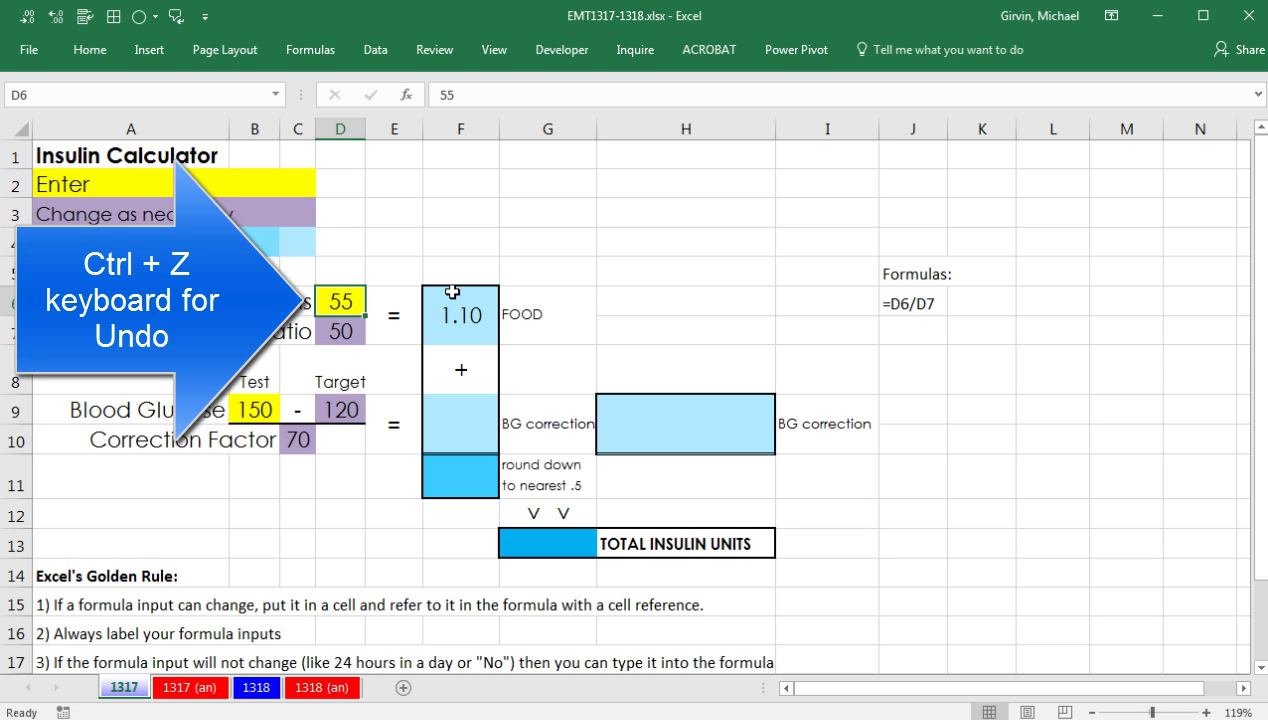
{"action": "left_click", "coordinate": [471, 423]}
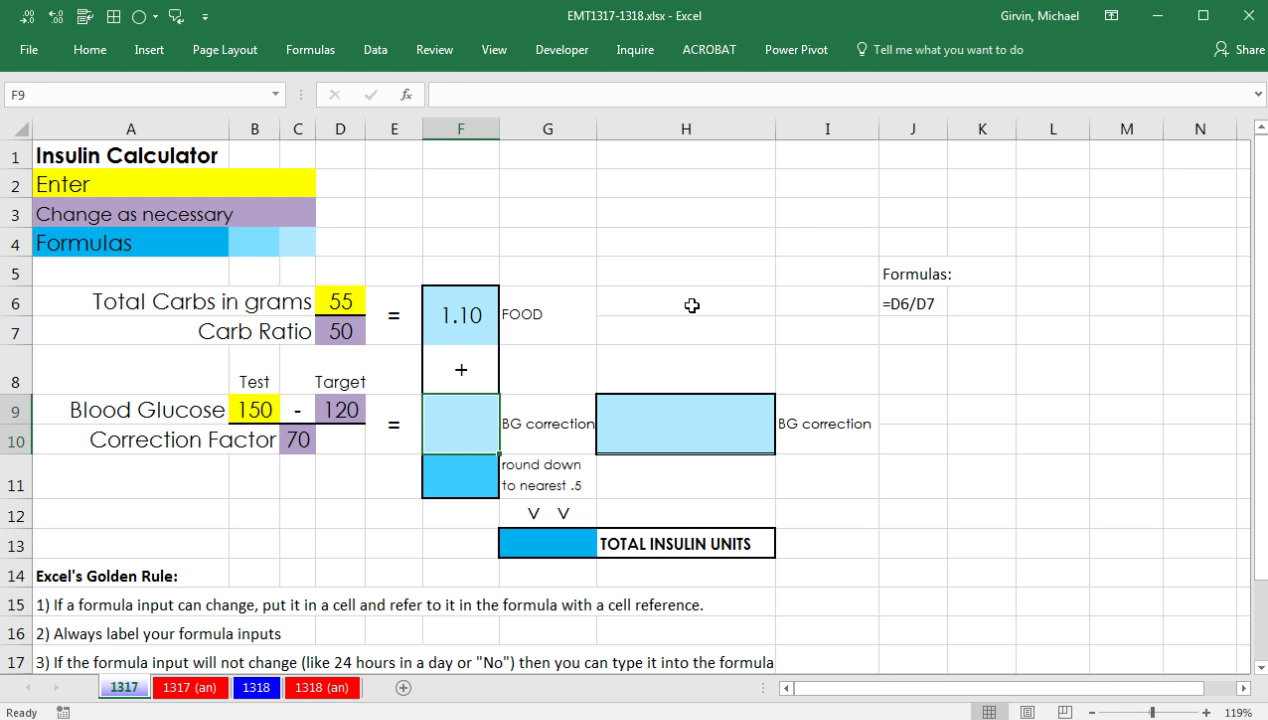
- Enter =(B9-D9)/C10 in F9 by pointing at the cells, returning a correction of 0.429
{"action": "type", "text": "=("}
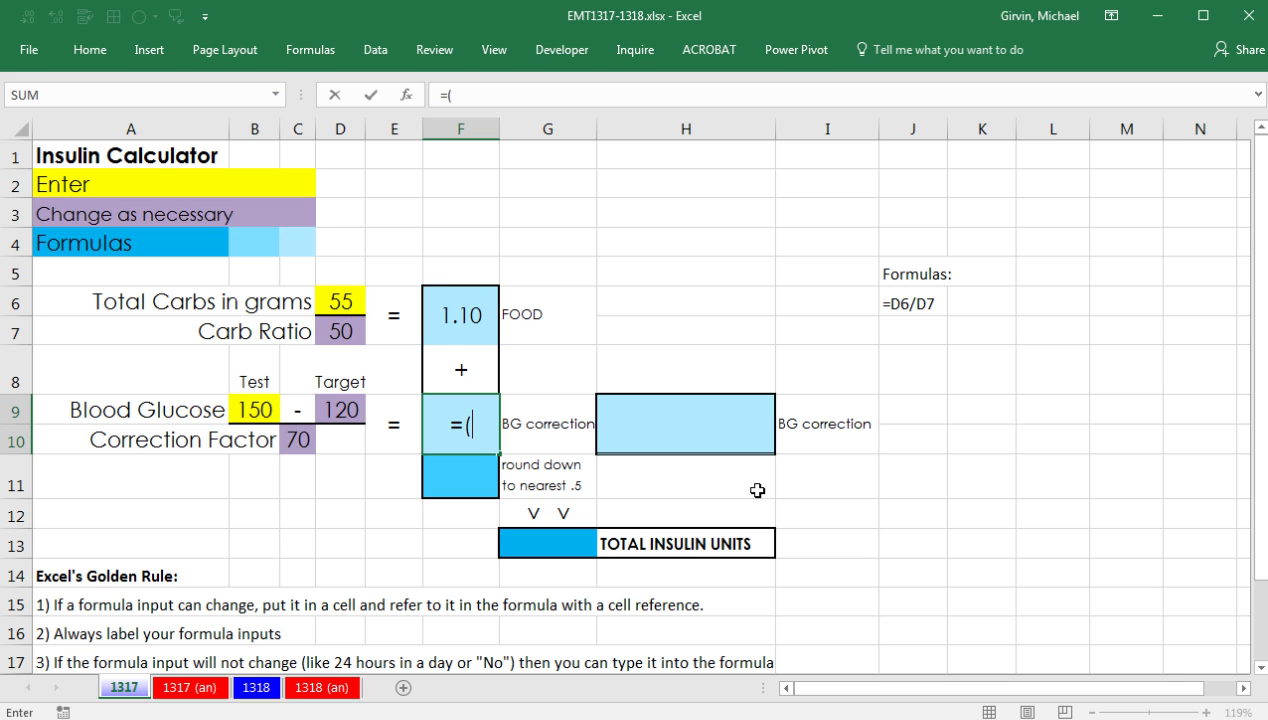
{"action": "key", "text": "Left"}
{"action": "key", "text": "Left"}
{"action": "key", "text": "Left"}
{"action": "key", "text": "Left"}
{"action": "key", "text": "Left"}
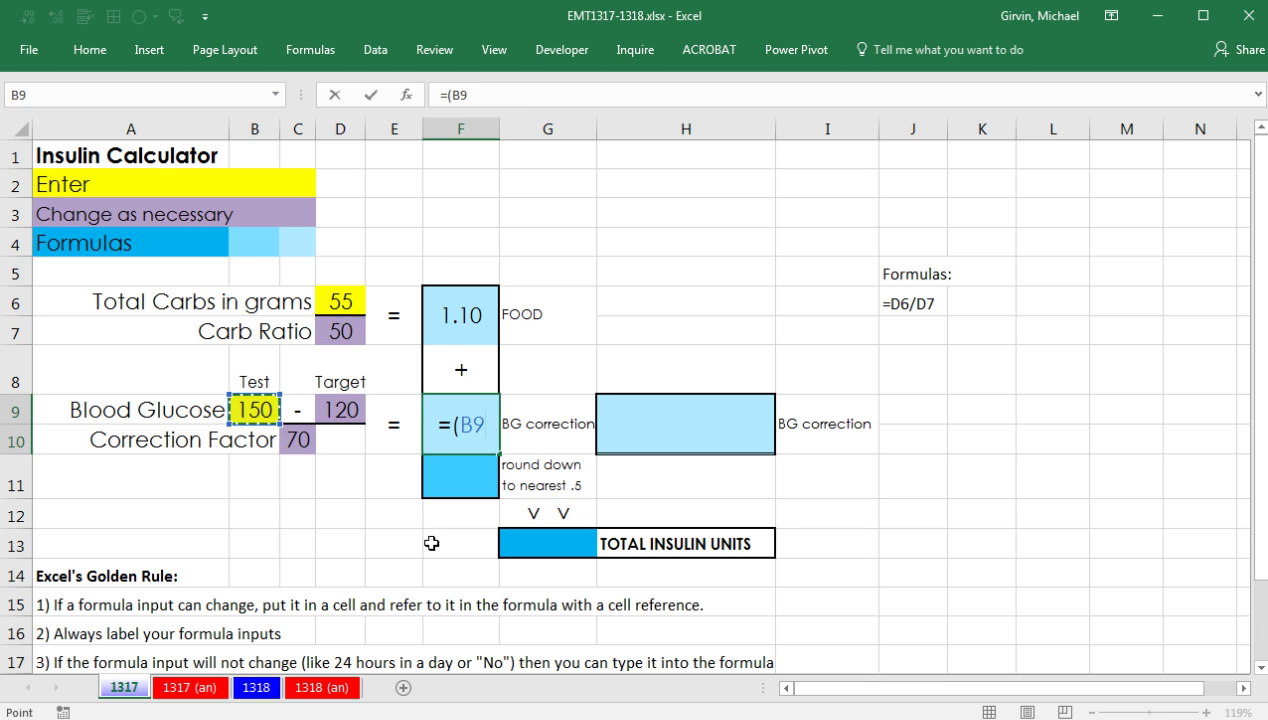
{"action": "type", "text": "-"}
{"action": "key", "text": "Left"}
{"action": "key", "text": "Left"}
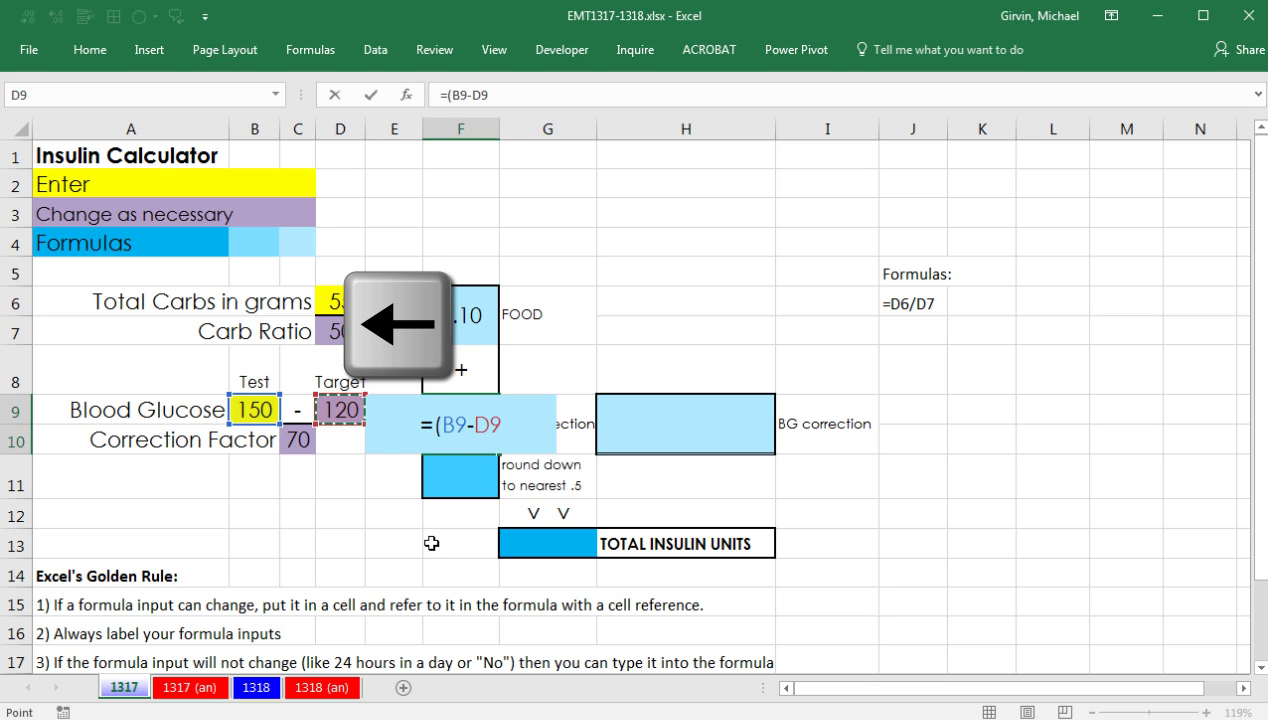
{"action": "type", "text": ")/"}
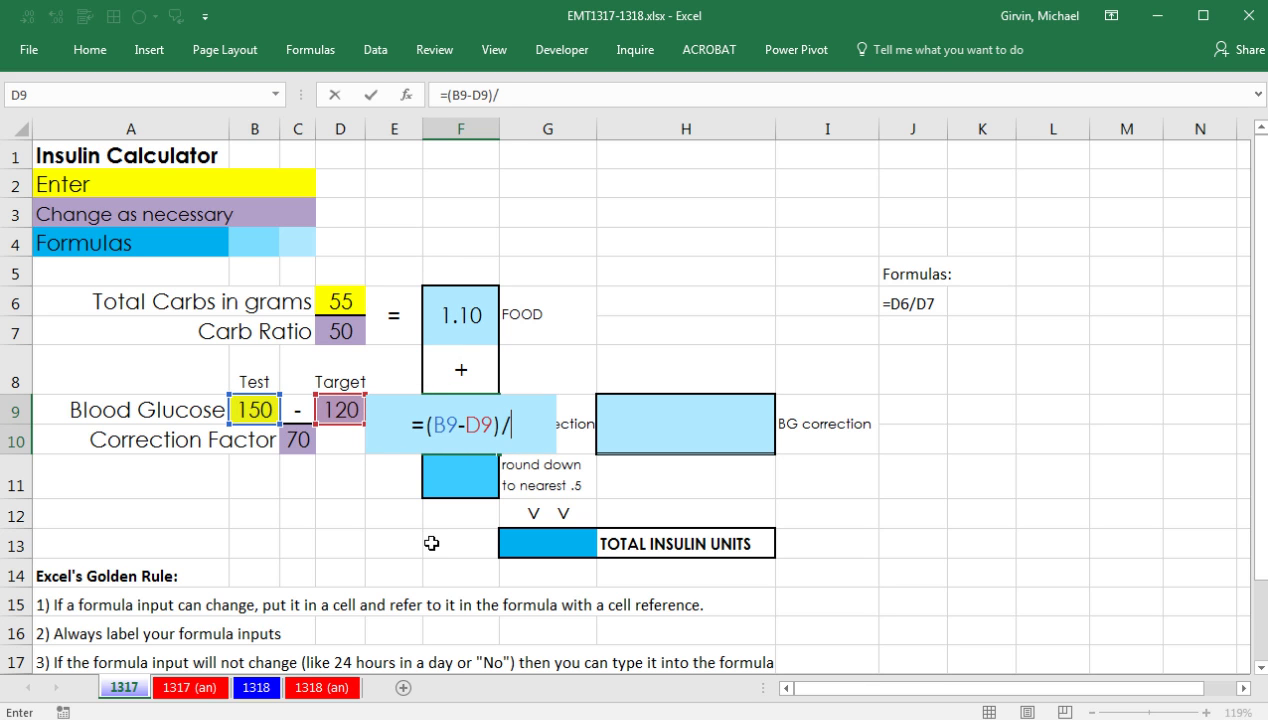
{"action": "key", "text": "Left"}
{"action": "key", "text": "Left"}
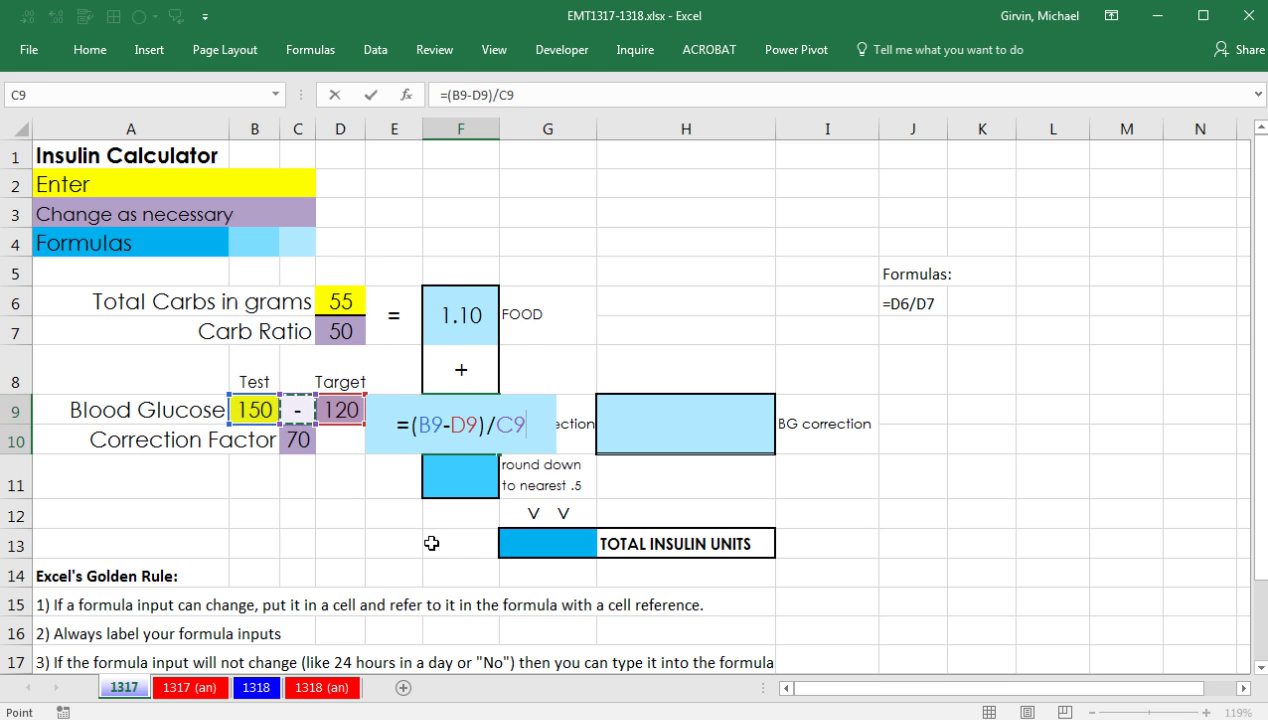
{"action": "key", "text": "Down"}
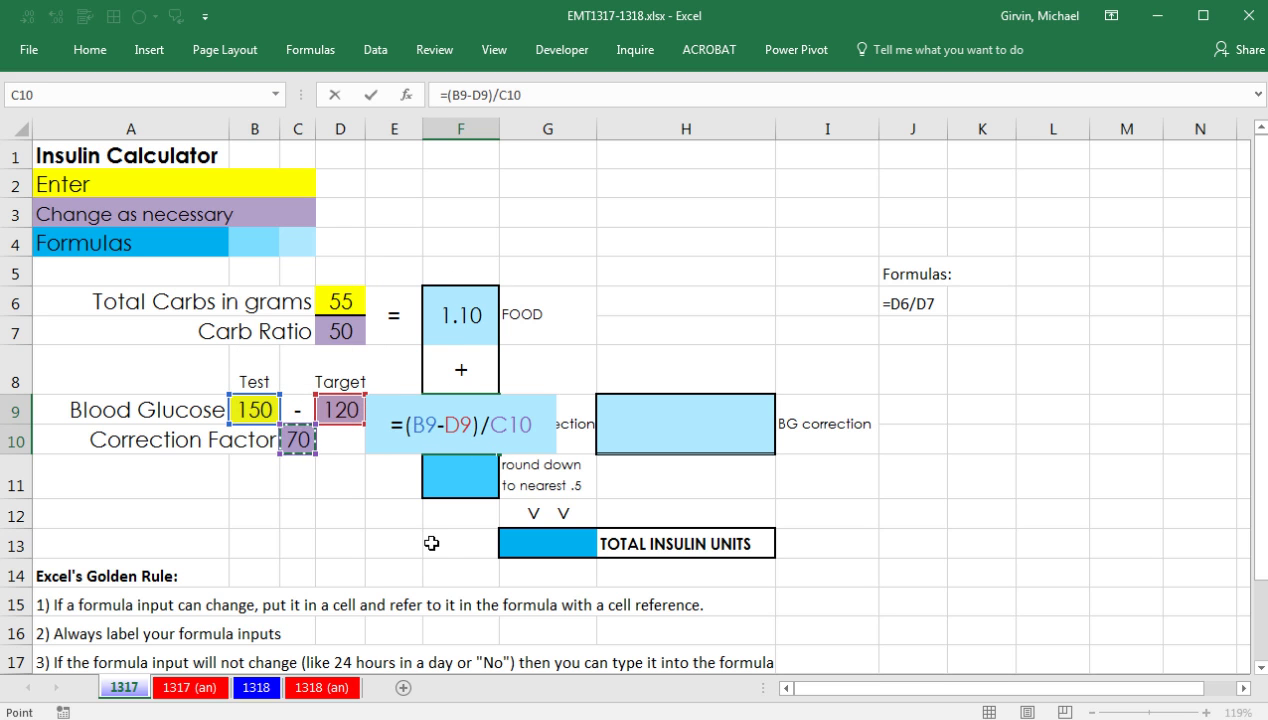
{"action": "key", "text": "Return"}
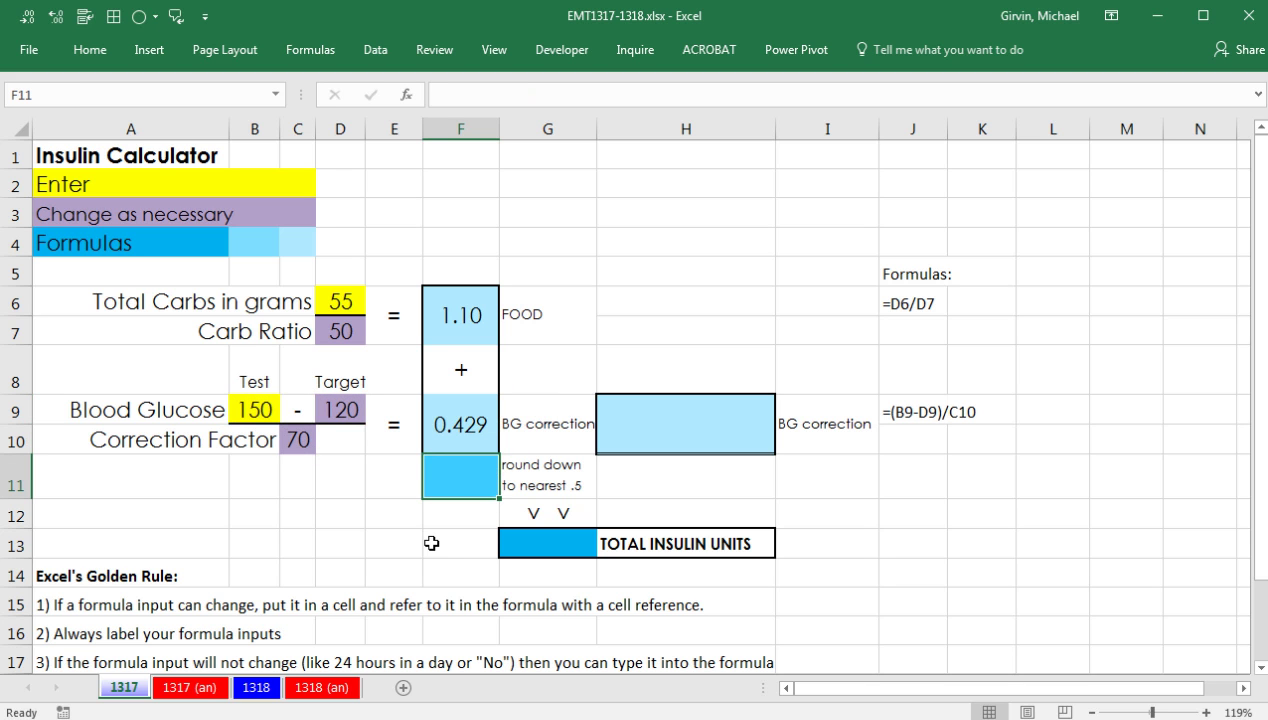
{"action": "type", "text": "="}
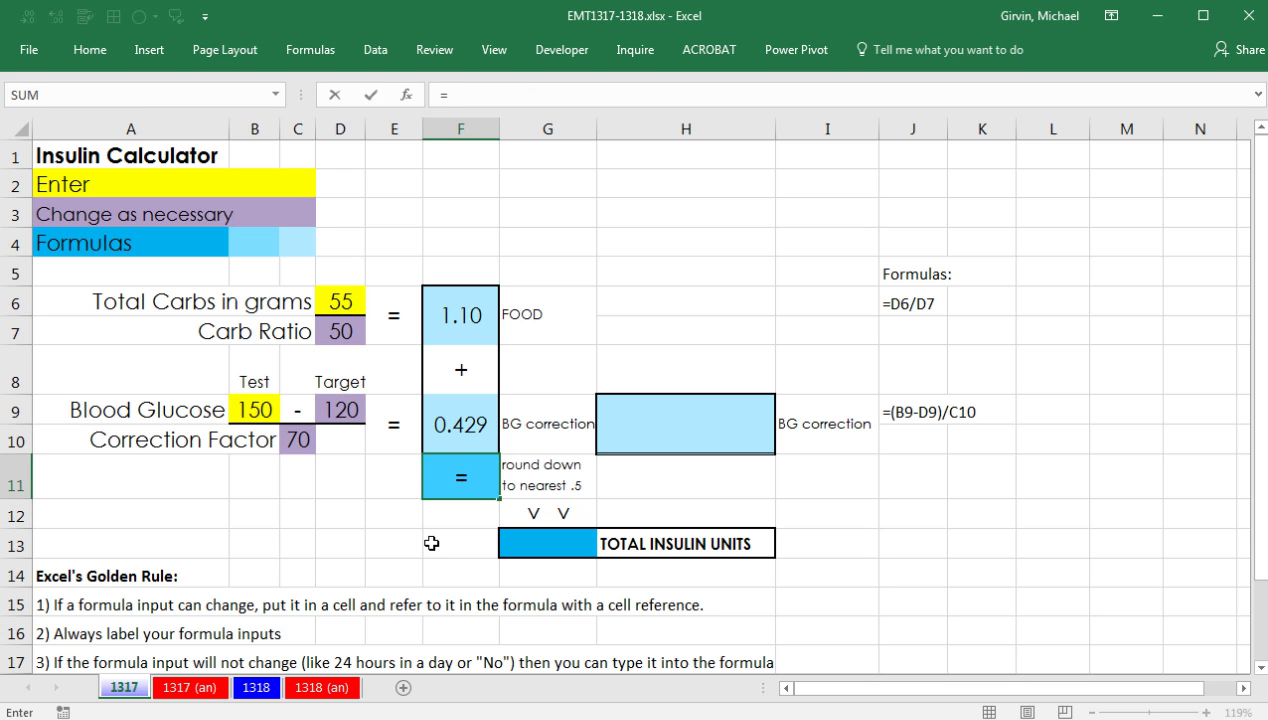
{"action": "key", "text": "Up"}
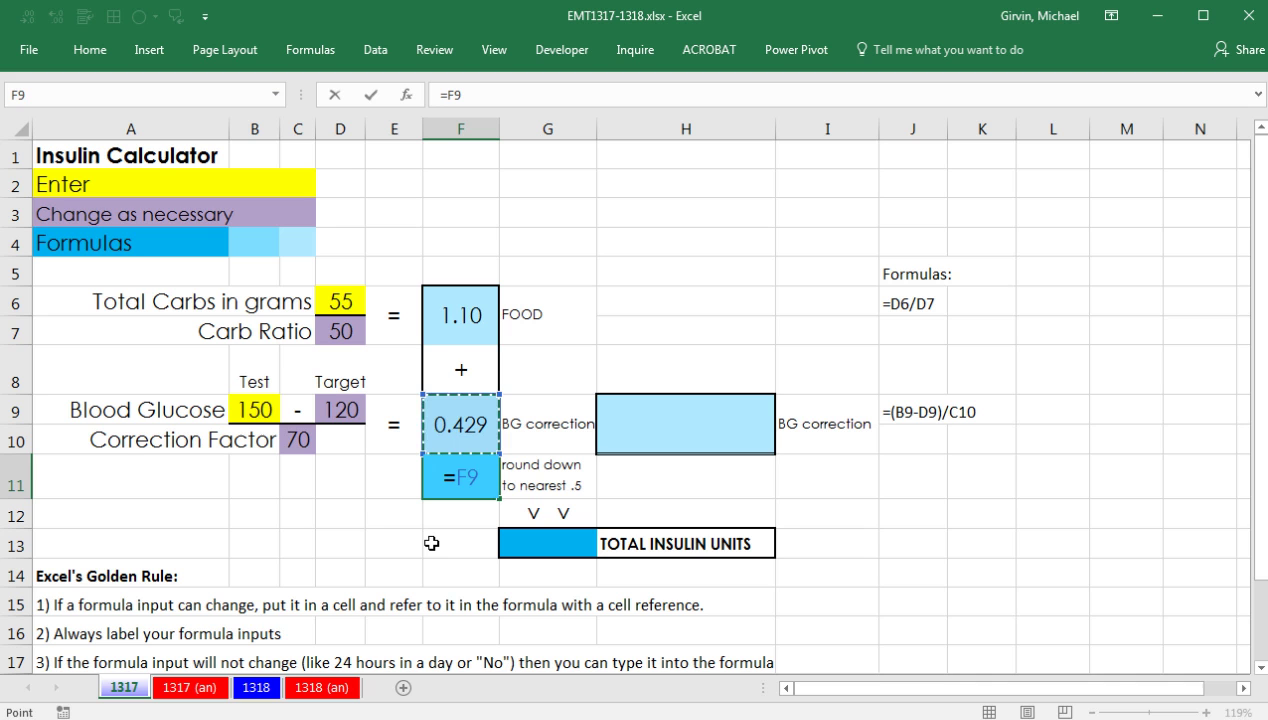
{"action": "type", "text": "+"}
{"action": "key", "text": "Up"}
{"action": "key", "text": "Up"}
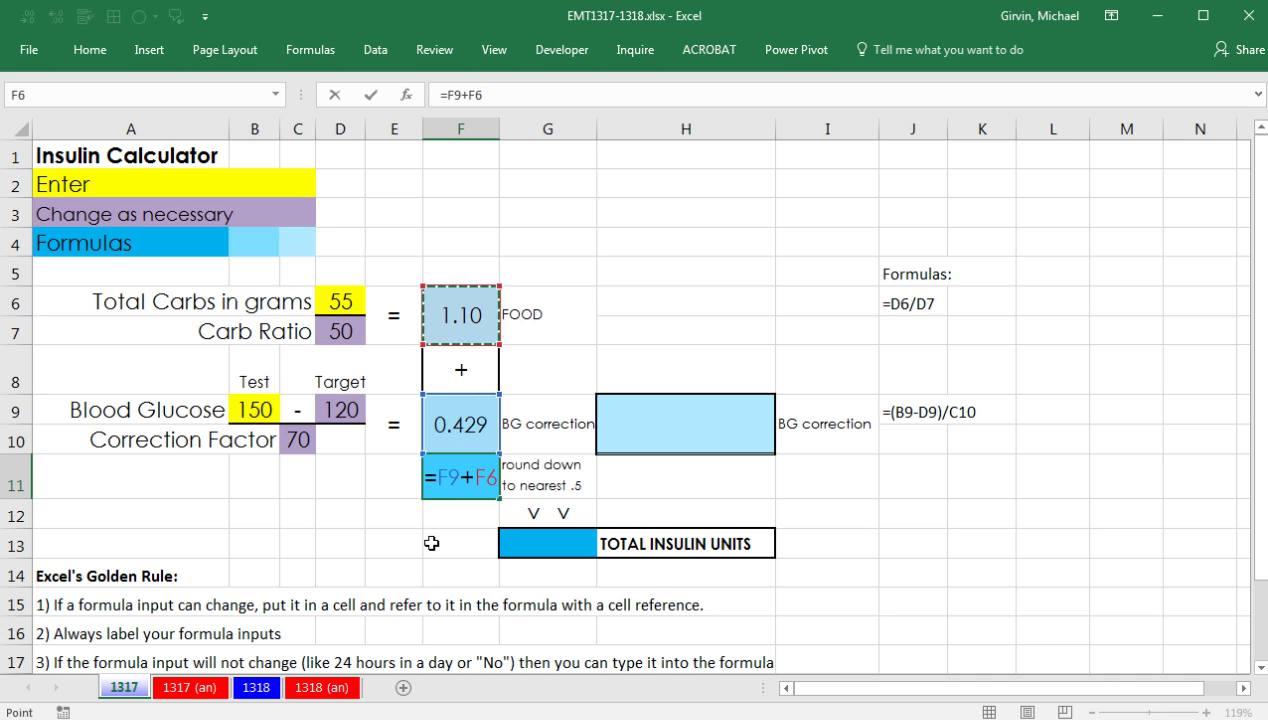
{"action": "key", "text": "Return"}
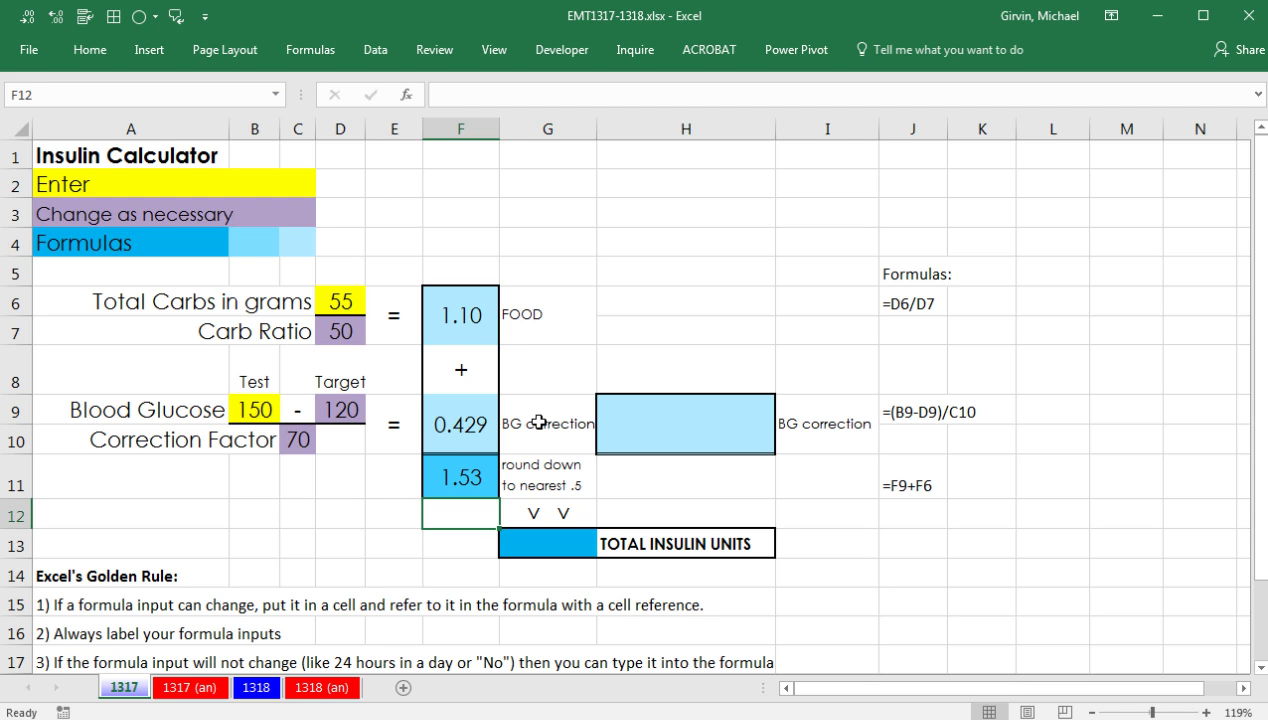
{"action": "left_click", "coordinate": [564, 545]}
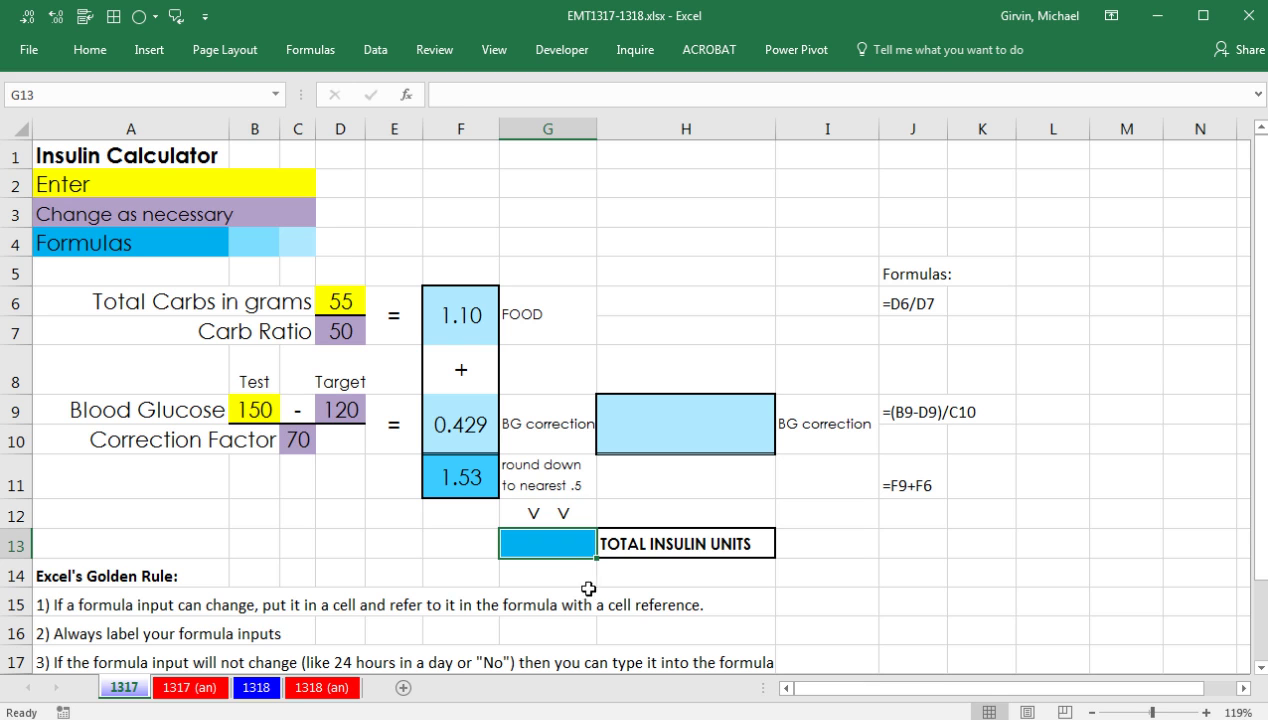
- Enter =FLOOR(F11,0.5) in G13 so the 1.53 total rounds down to 1.5 units
{"action": "key", "text": "F2"}
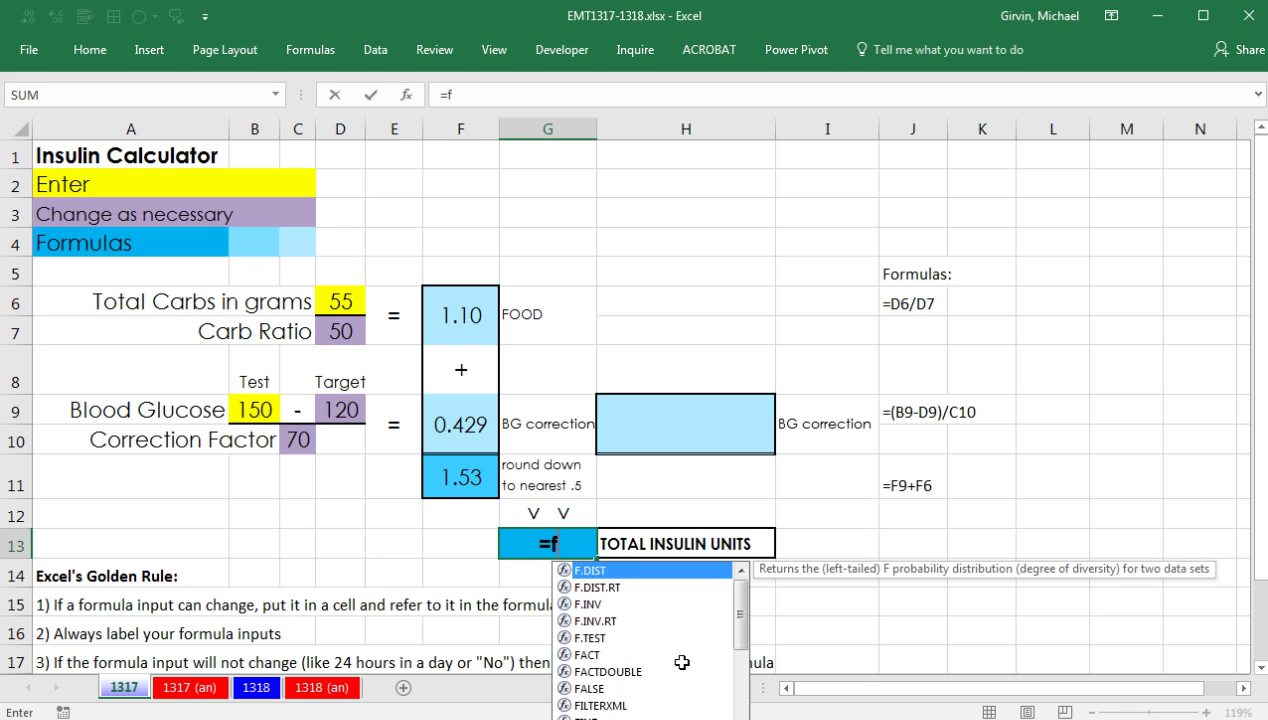
{"action": "type", "text": "loo"}
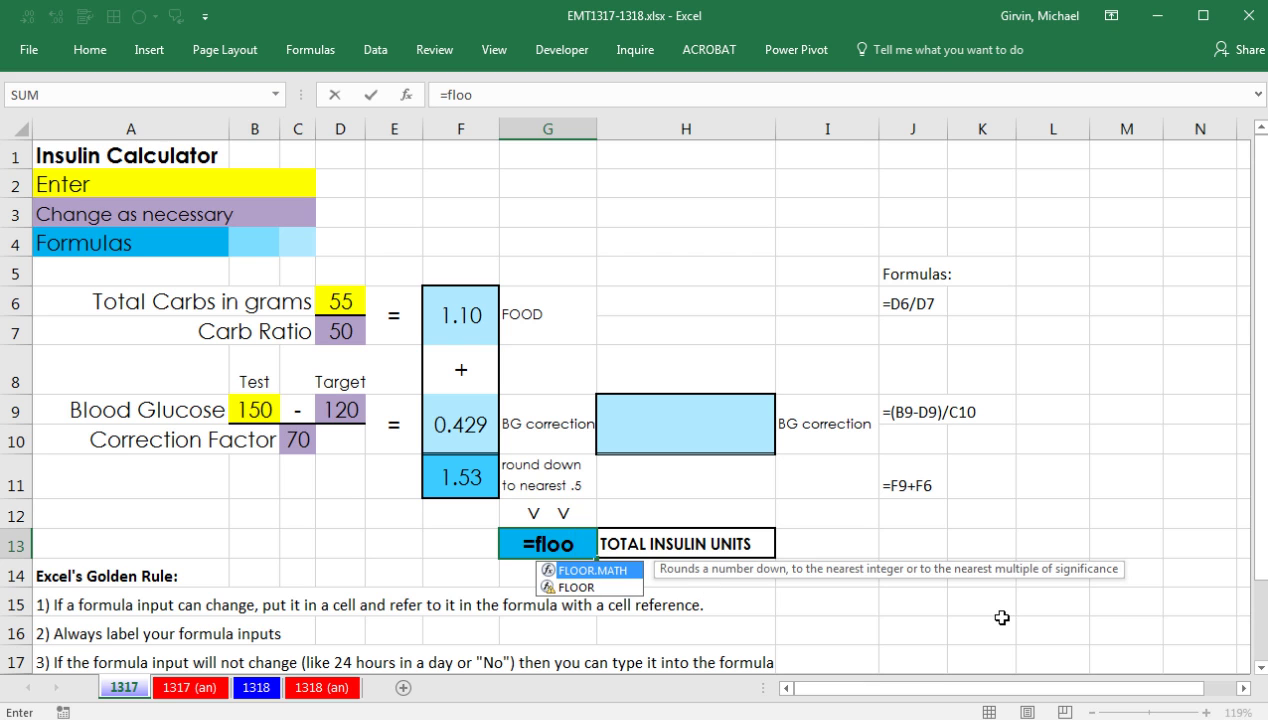
{"action": "key", "text": "Down"}
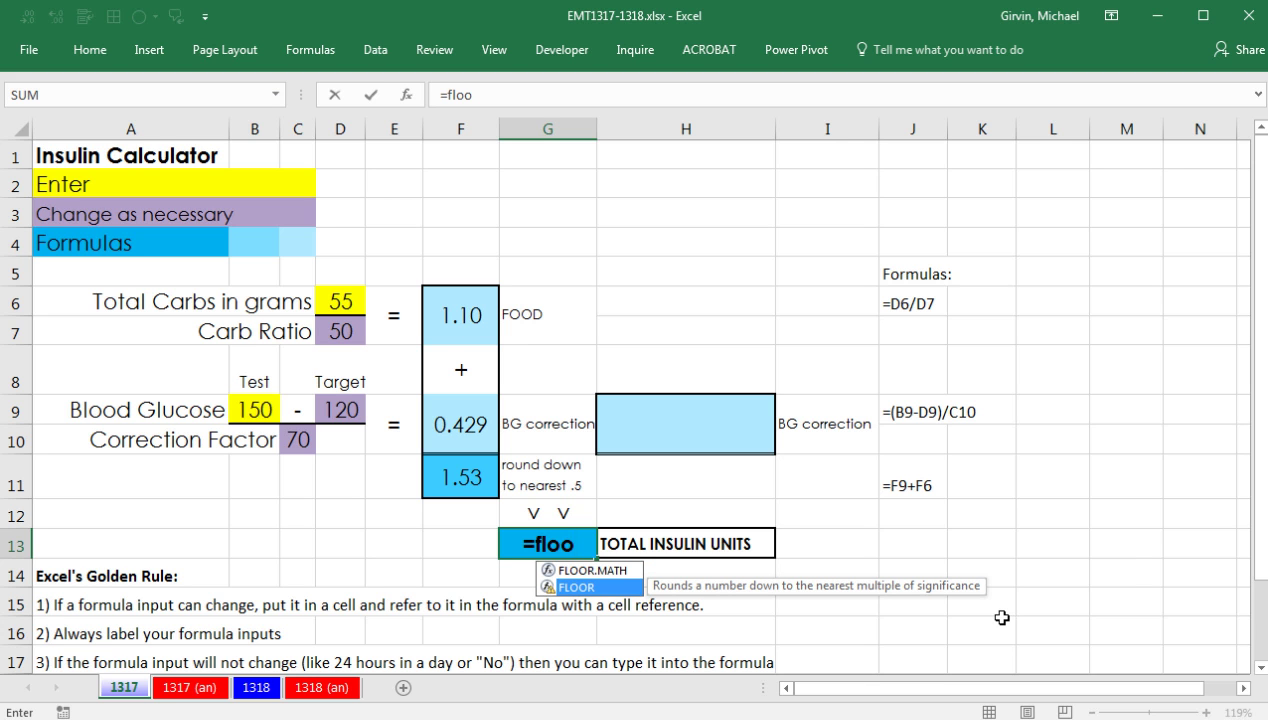
{"action": "key", "text": "Tab"}
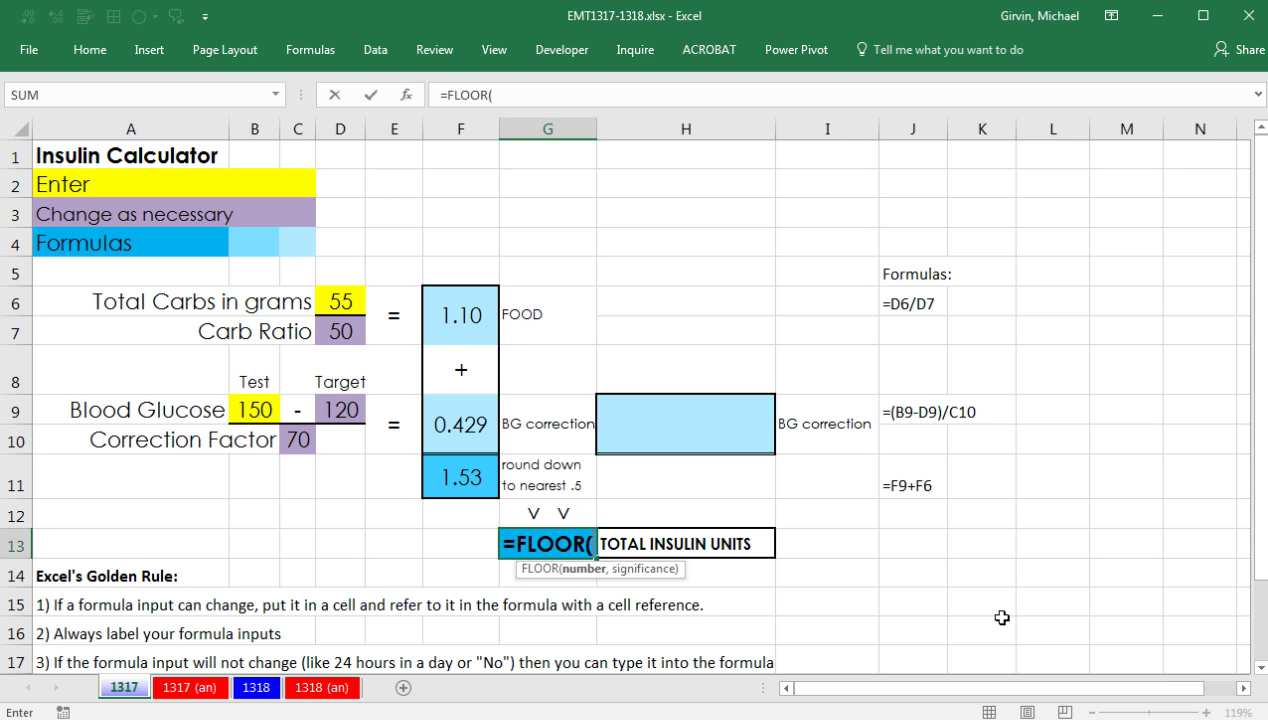
{"action": "key", "text": "Up"}
{"action": "key", "text": "Up"}
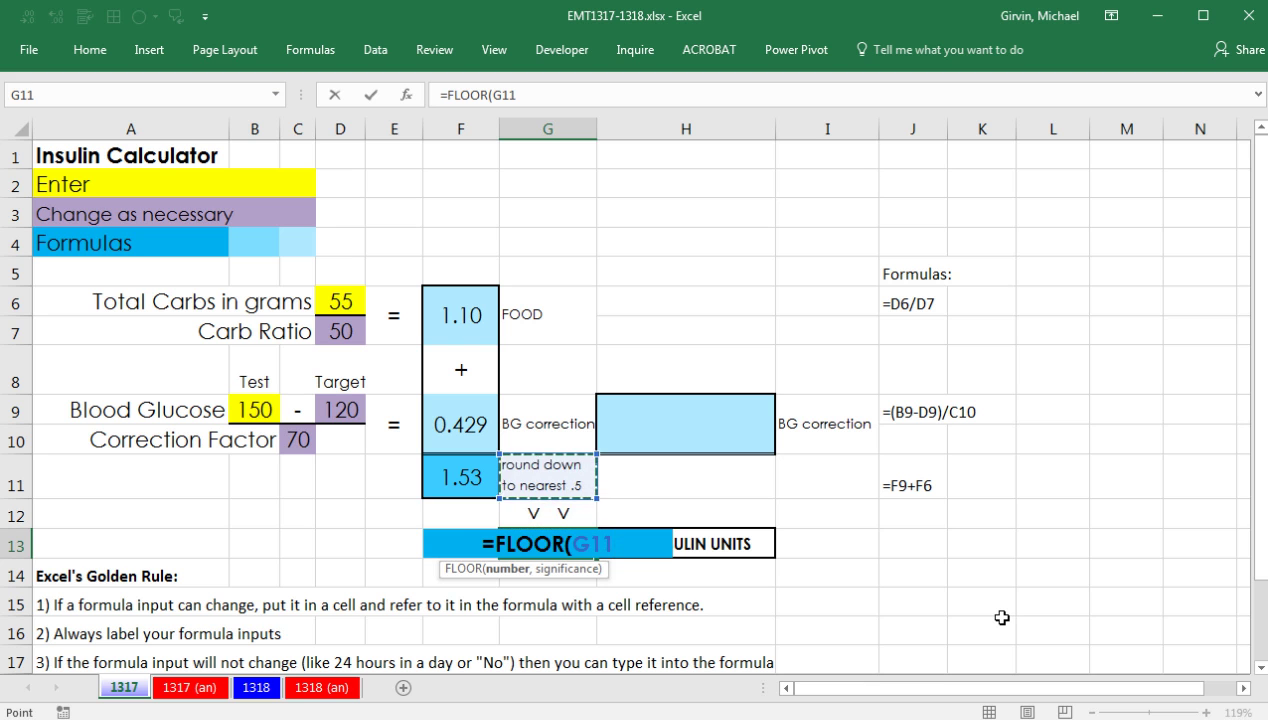
{"action": "key", "text": "Left"}
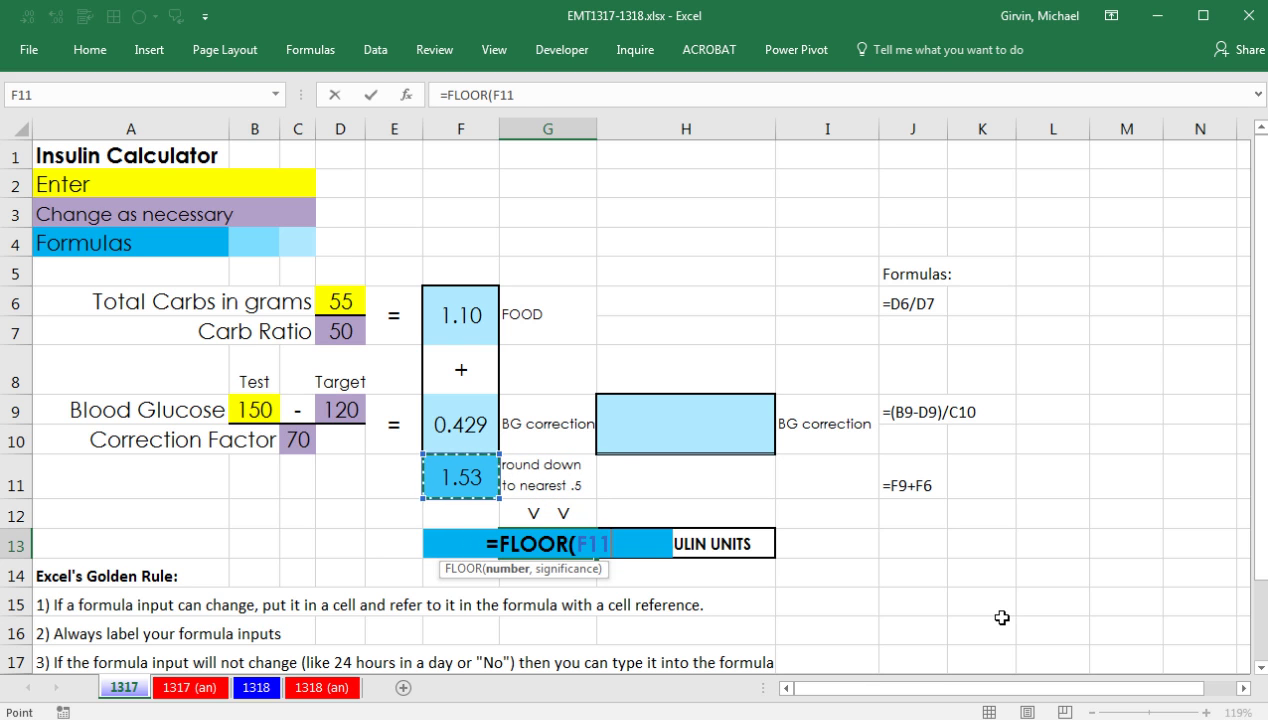
{"action": "type", "text": ","}
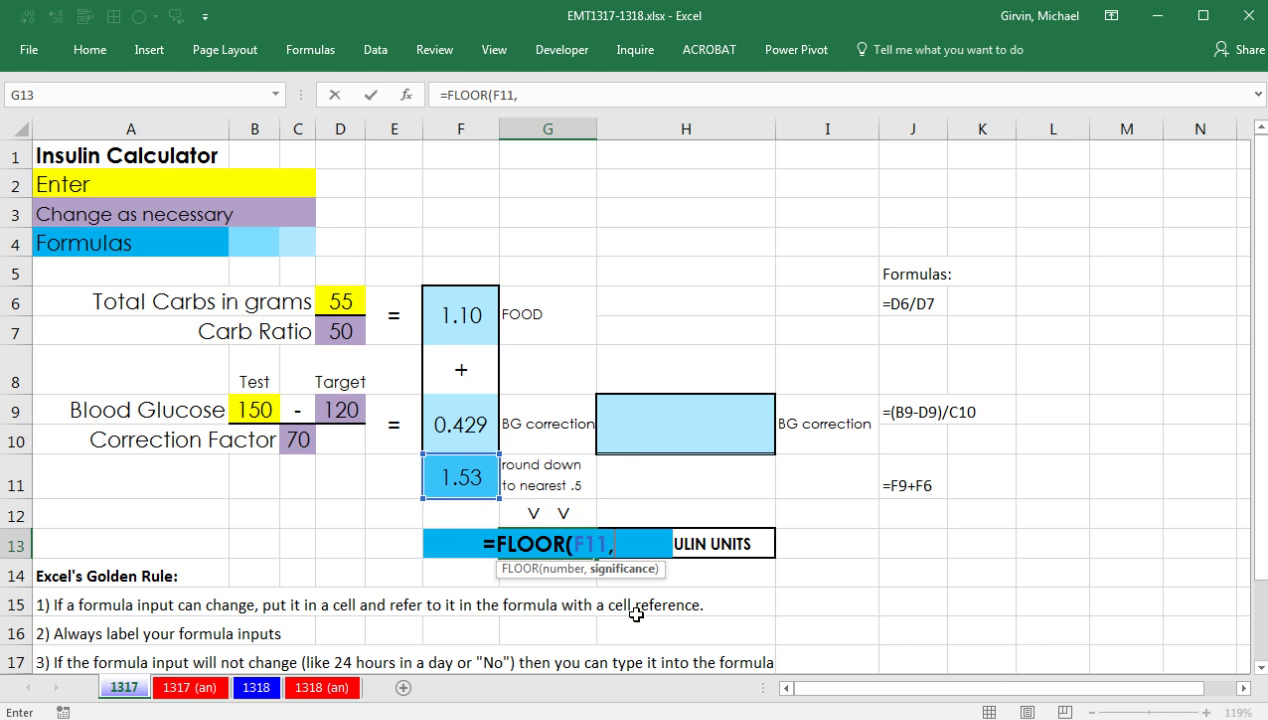
{"action": "type", "text": "."}
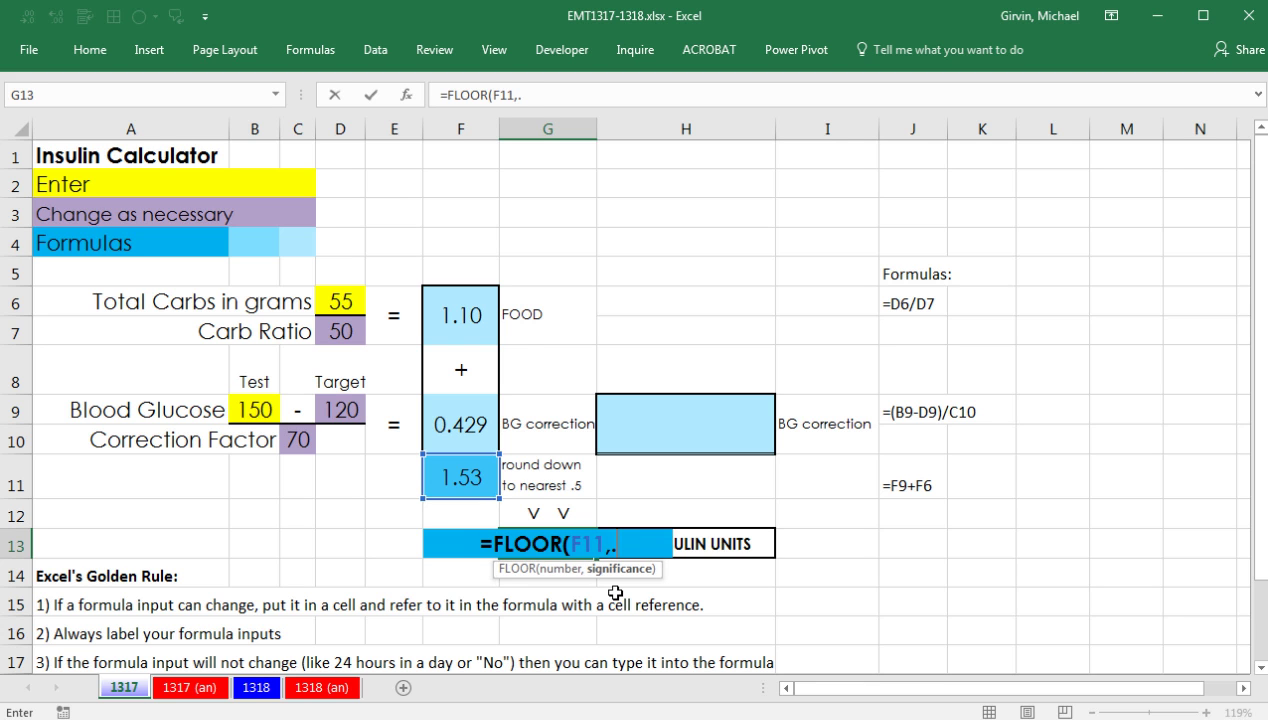
{"action": "type", "text": "5"}
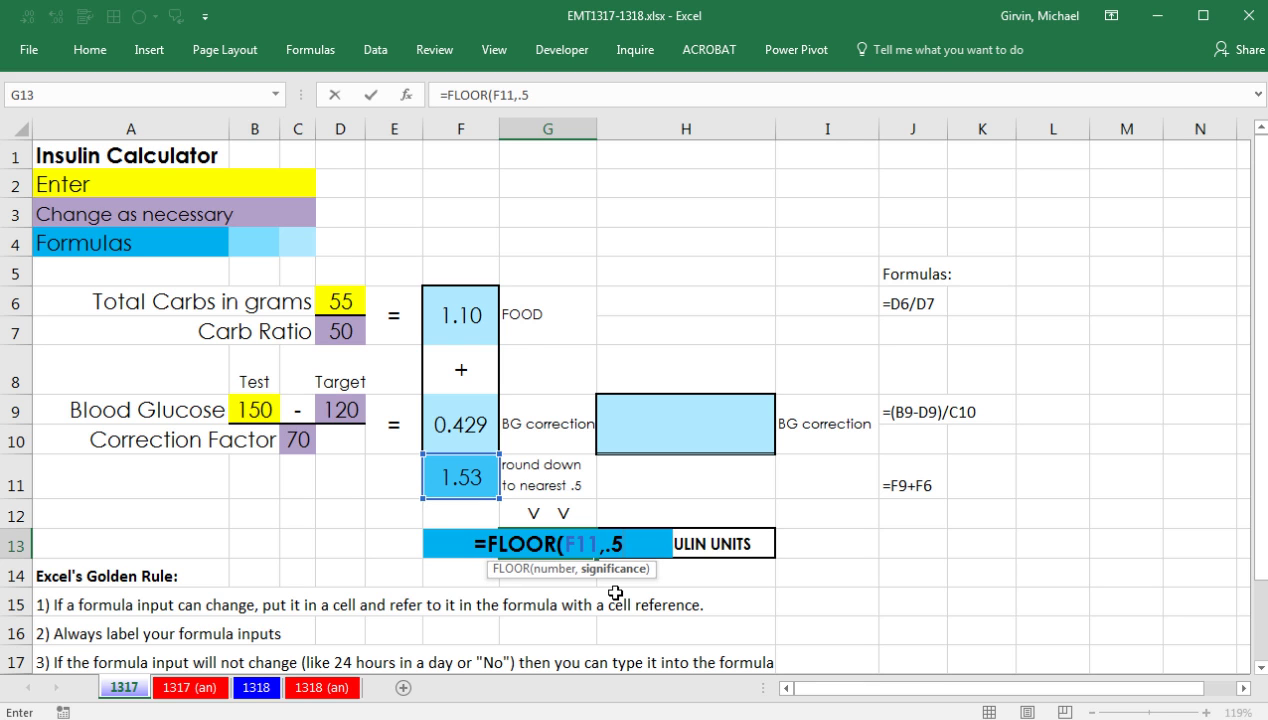
{"action": "type", "text": ")"}
{"action": "key", "text": "Return"}
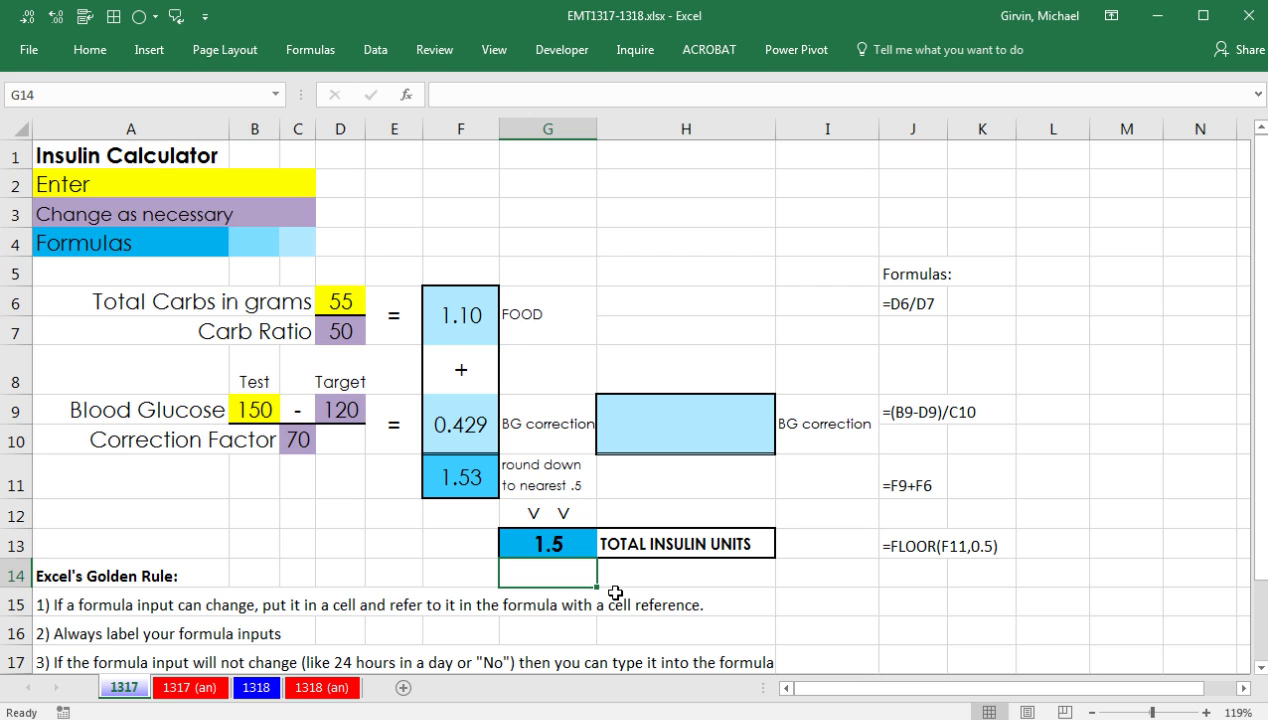
- Change blood glucose in B9 to 110, making the correction -0.143 and total 0.5 units
{"action": "left_click", "coordinate": [258, 412]}
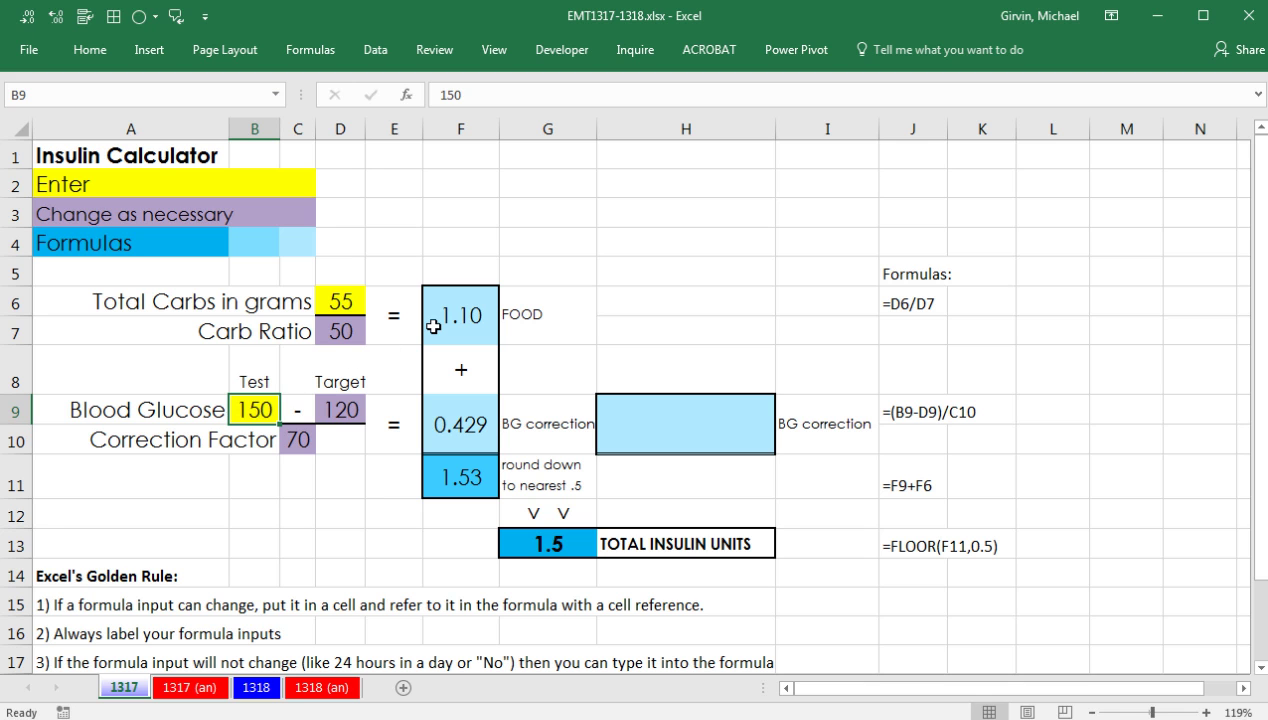
{"action": "type", "text": "110"}
{"action": "key", "text": "Return"}
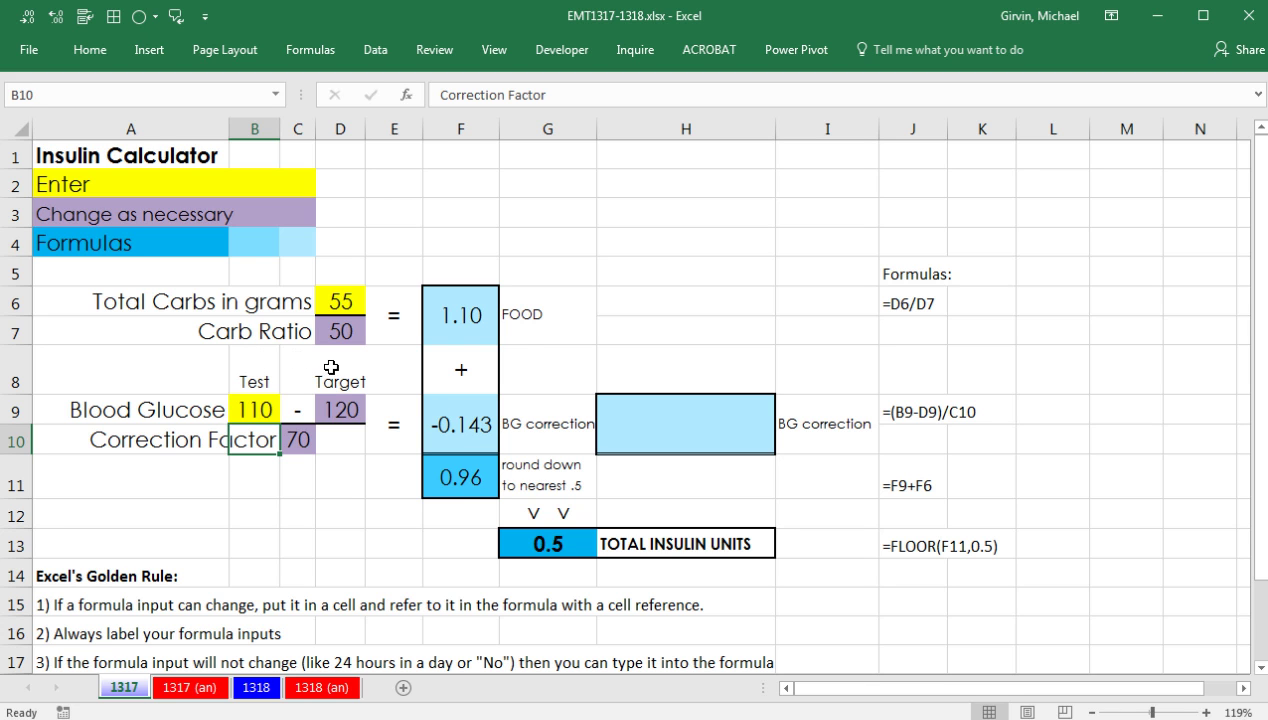
{"action": "left_click", "coordinate": [442, 426]}
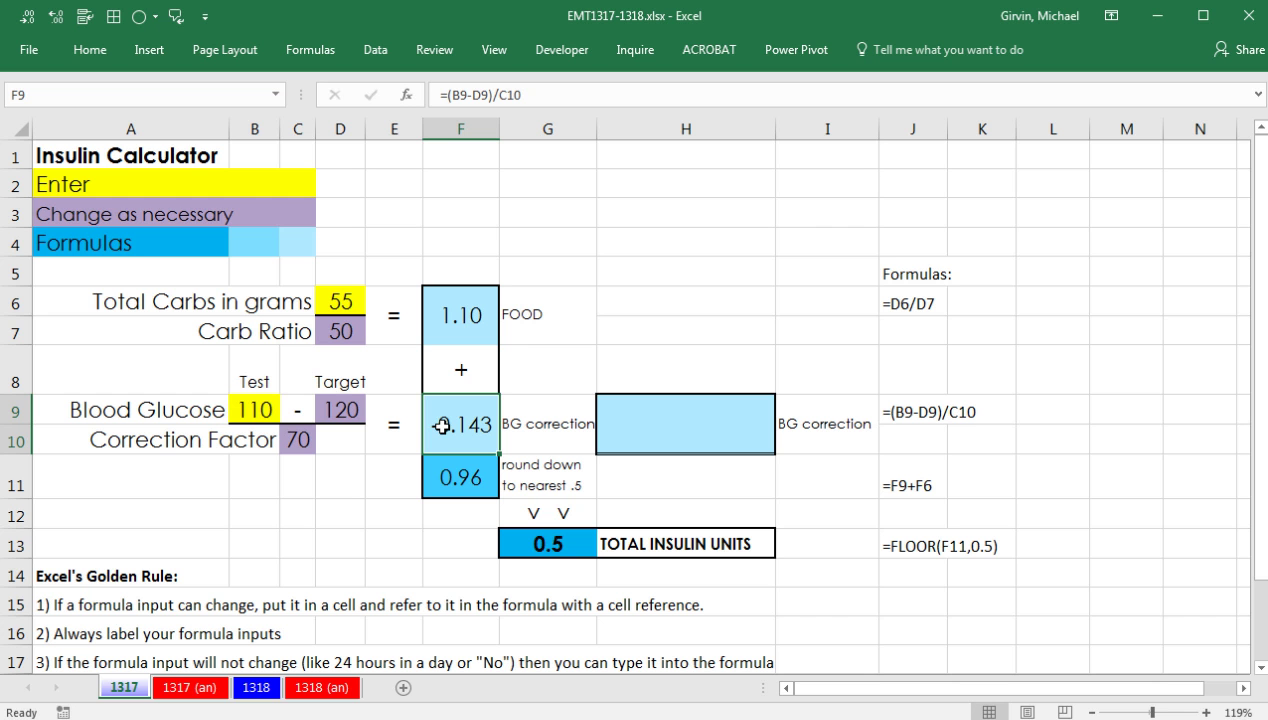
- Edit F9's formula in the cell with the edit point just after the equals sign
{"action": "key", "text": "F2"}
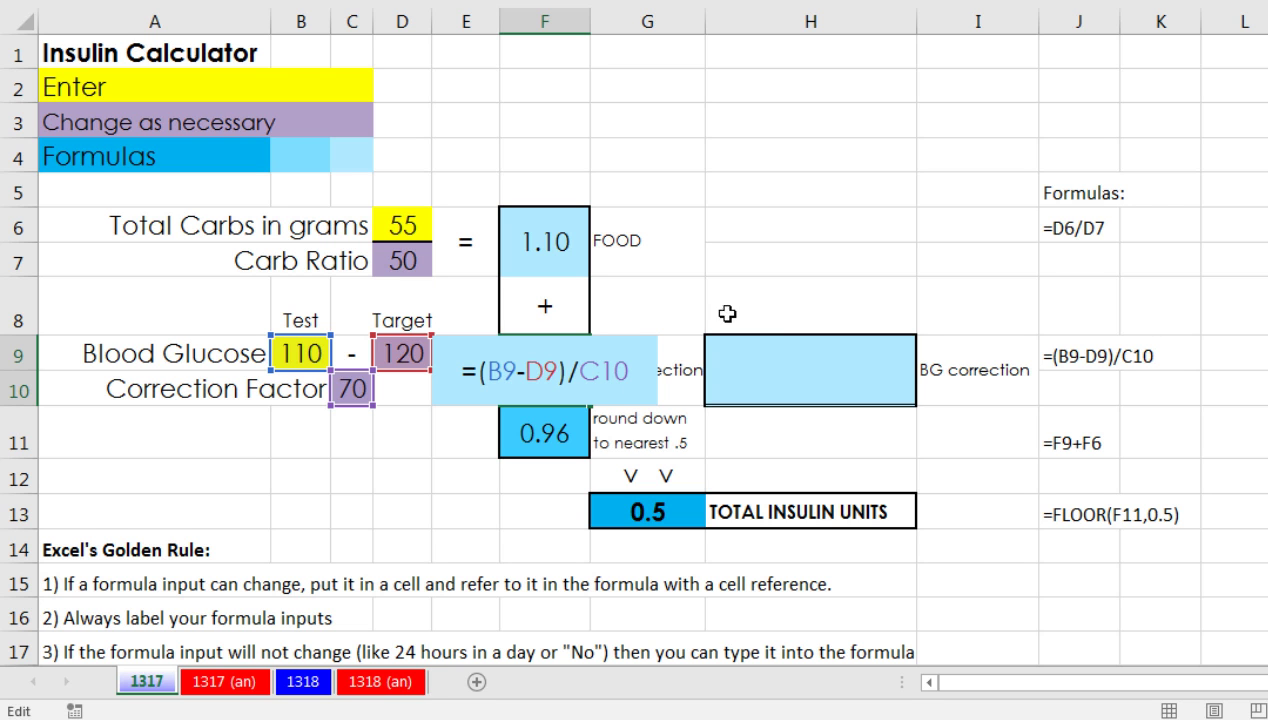
{"action": "key", "text": "Left"}
{"action": "key", "text": "Left"}
{"action": "key", "text": "Left"}
{"action": "key", "text": "Left"}
{"action": "key", "text": "Left"}
{"action": "key", "text": "Left"}
{"action": "key", "text": "Left"}
{"action": "key", "text": "Left"}
{"action": "key", "text": "Left"}
{"action": "key", "text": "Left"}
{"action": "key", "text": "Left"}
- Wrap F9's correction in an IF whose logical test is (B9-D9)/C10<0
{"action": "type", "text": "if"}
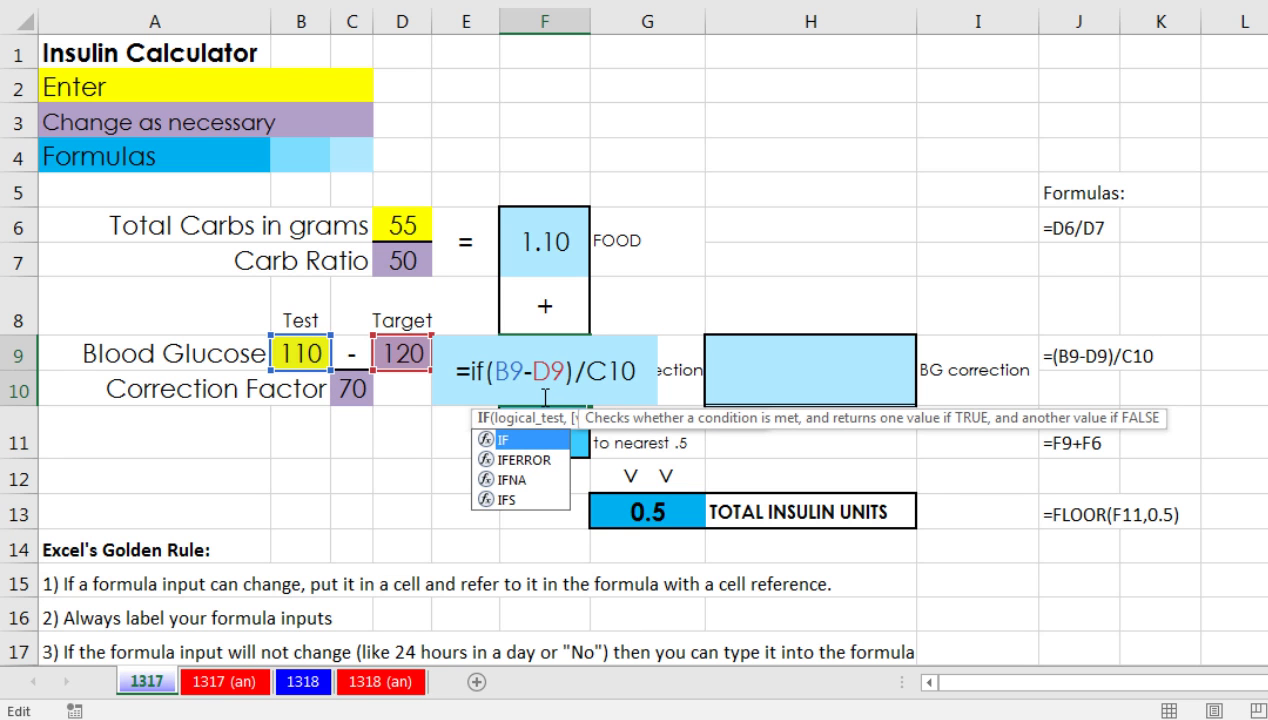
{"action": "type", "text": "("}
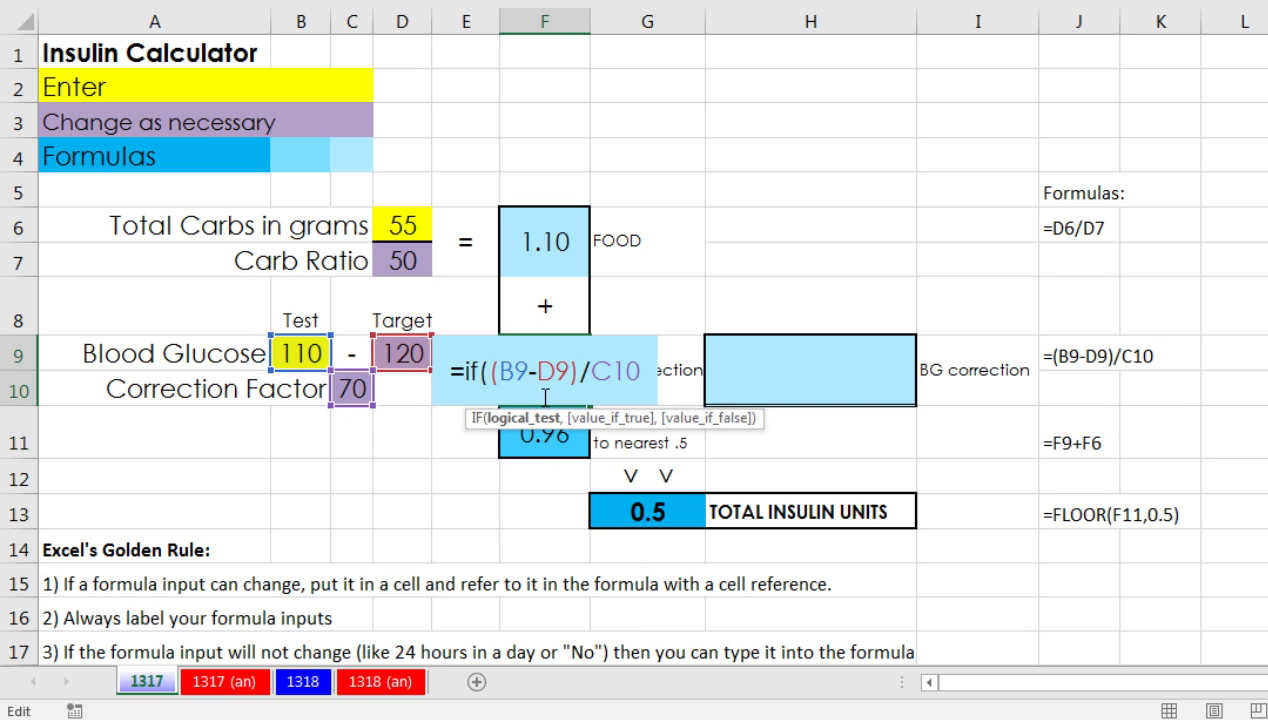
{"action": "left_click", "coordinate": [541, 427]}
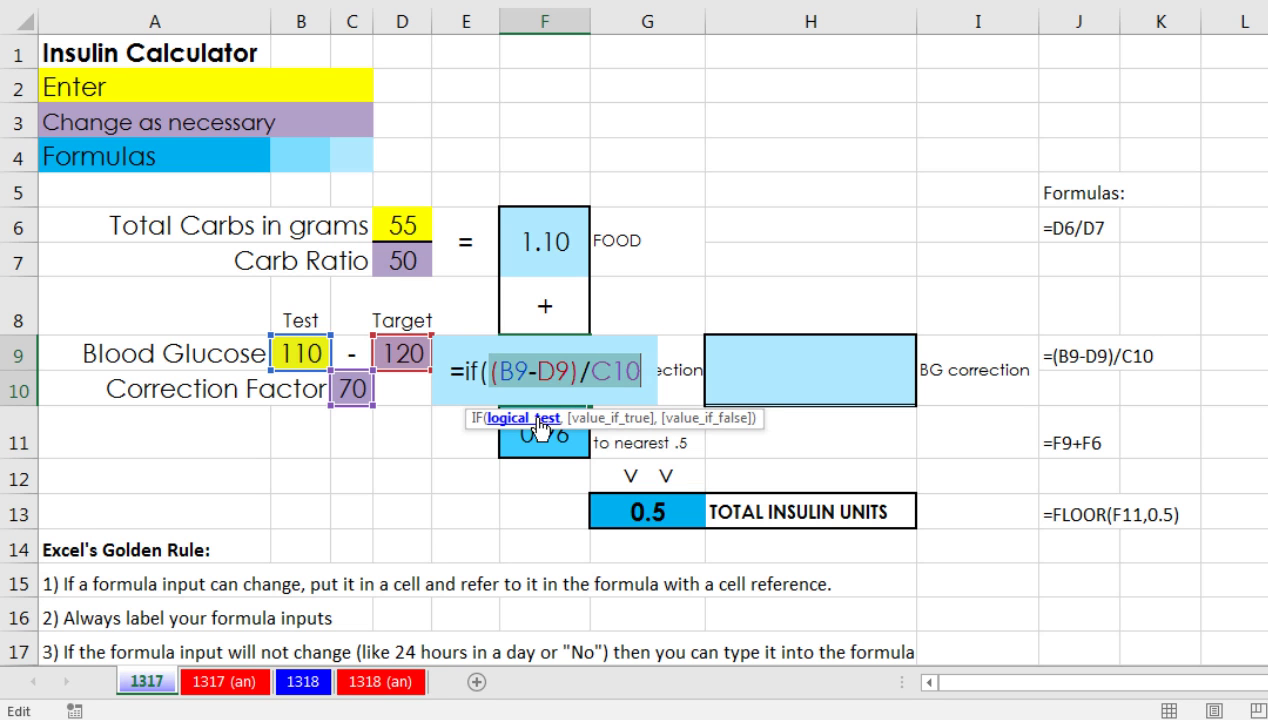
{"action": "left_click", "coordinate": [648, 368]}
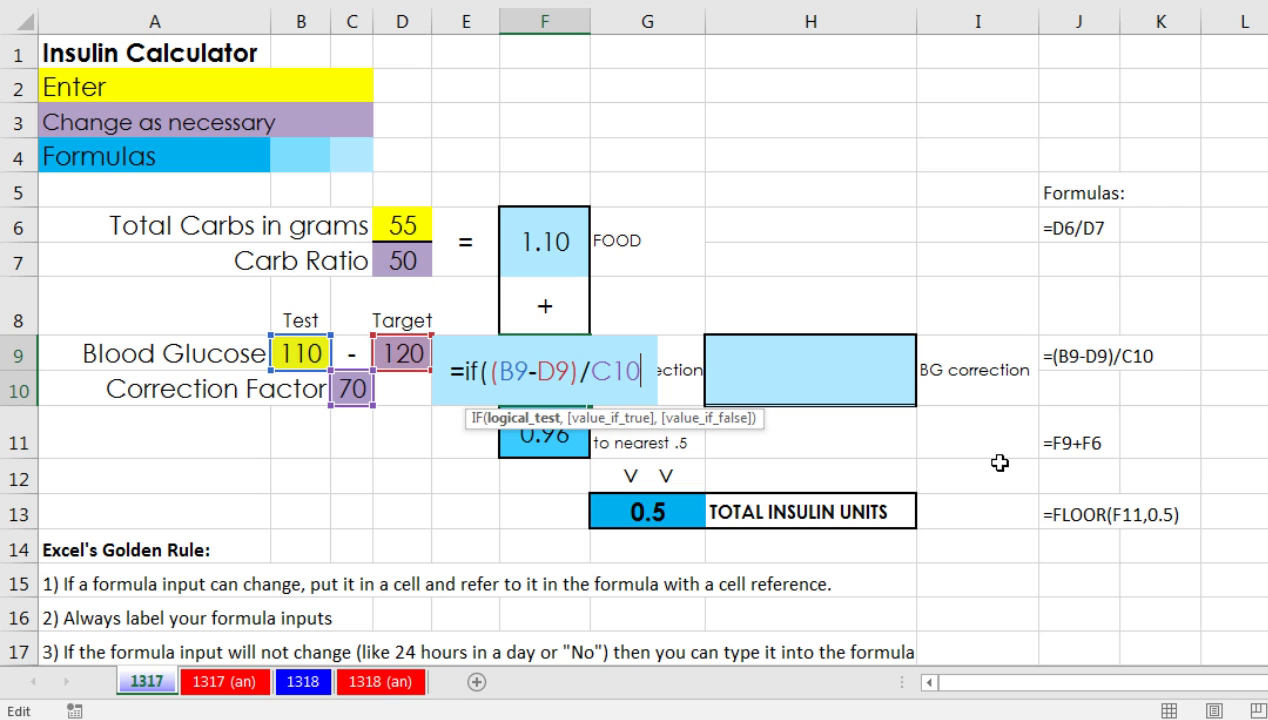
{"action": "type", "text": "<0"}
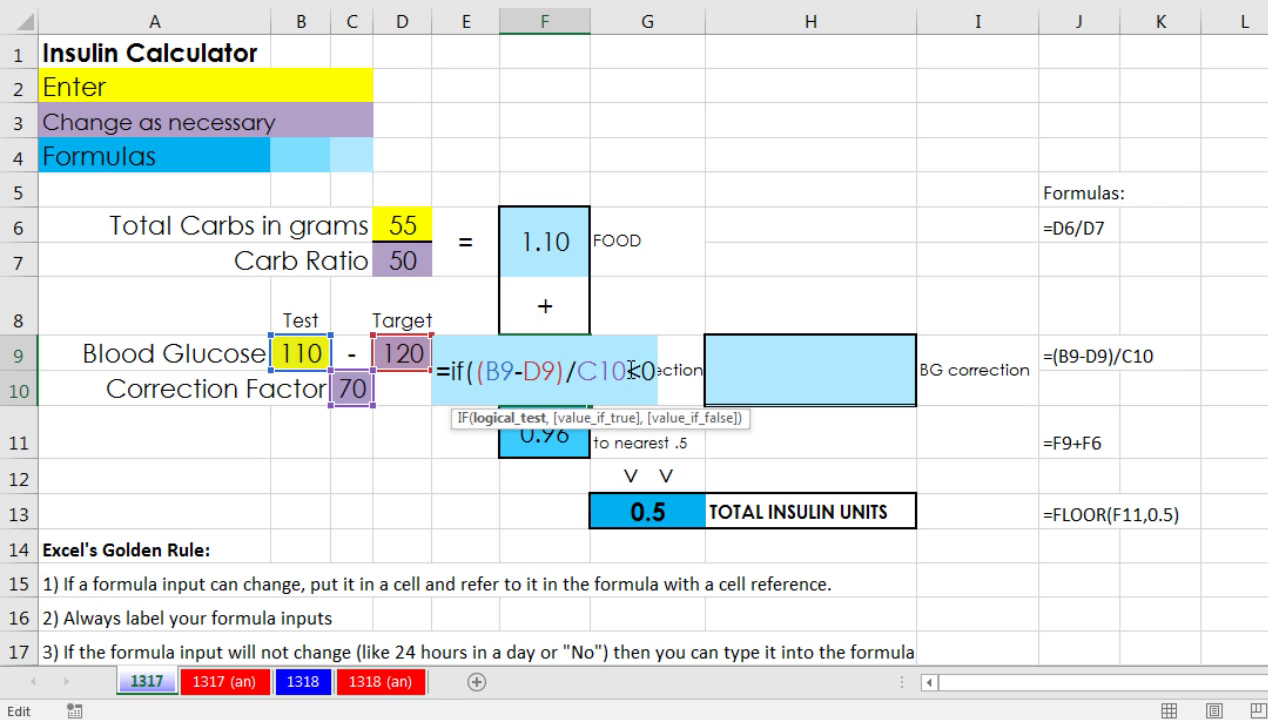
{"action": "left_click_drag", "start_coordinate": [626, 372], "coordinate": [640, 372]}
{"action": "left_click", "coordinate": [503, 423]}
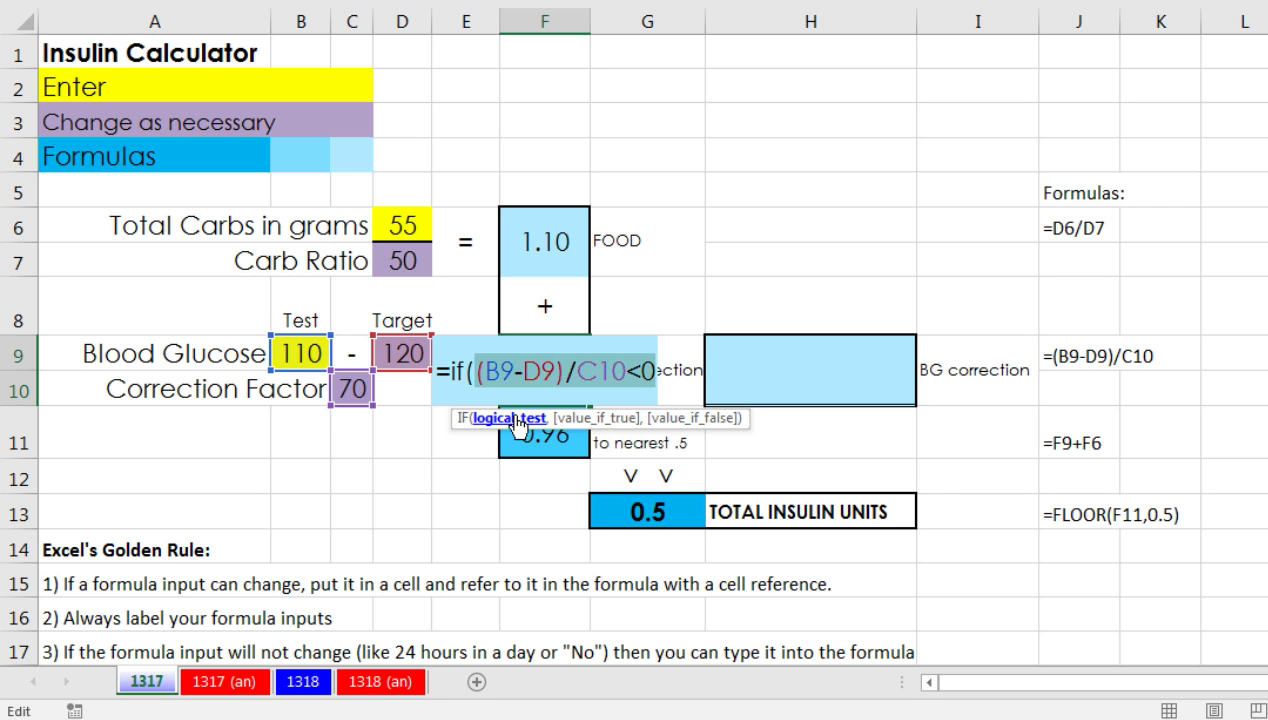
{"action": "left_click", "coordinate": [657, 370]}
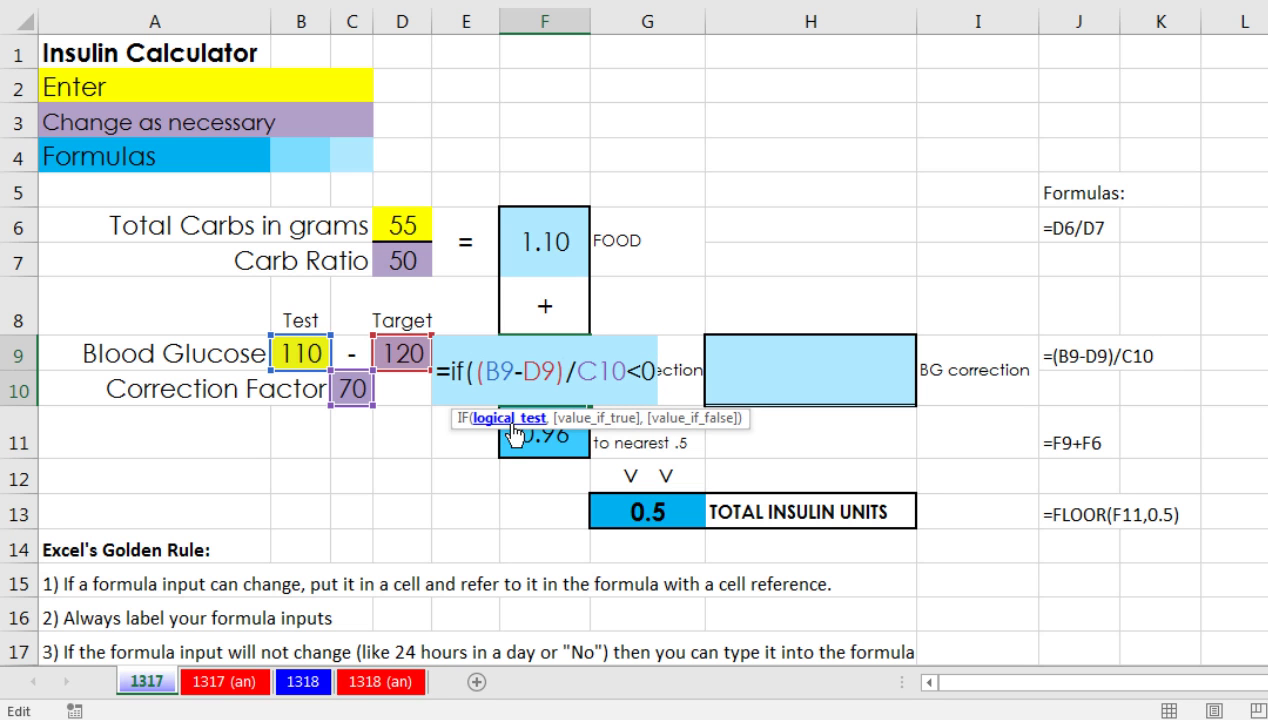
- Add 0 as the IF's value_if_true, followed by a comma for the next argument
{"action": "type", "text": ","}
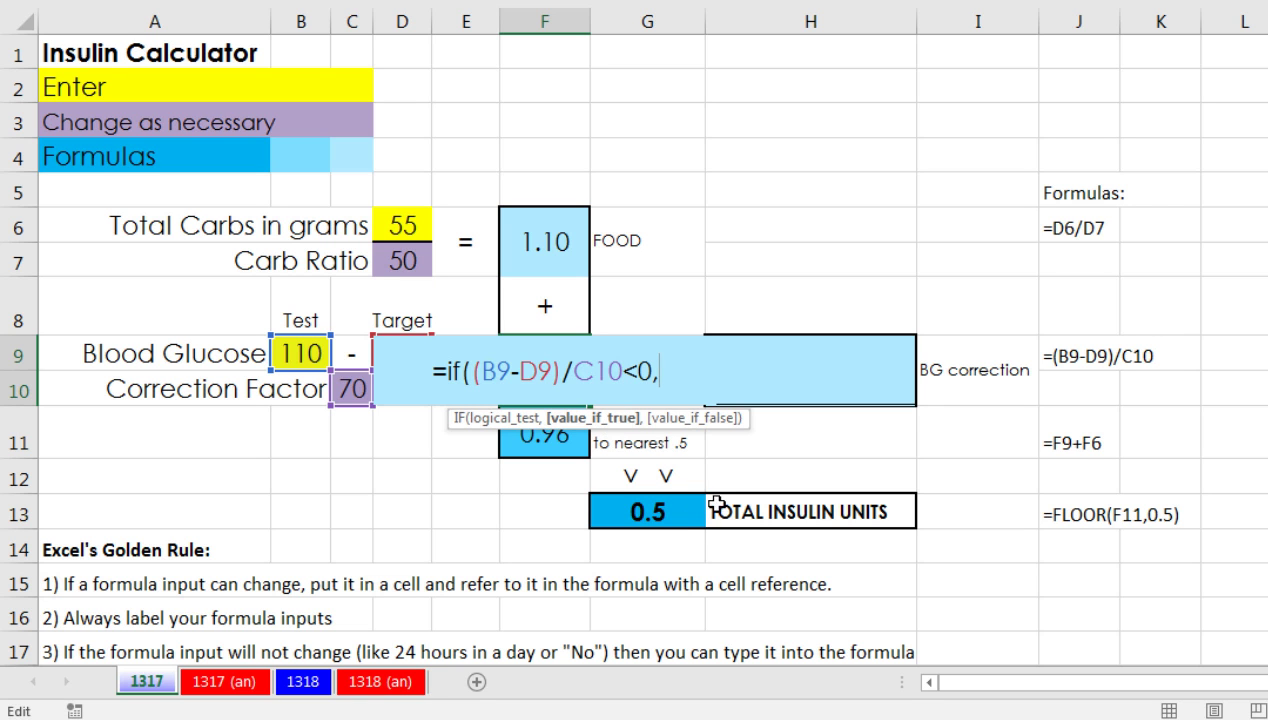
{"action": "type", "text": "0"}
{"action": "left_click", "coordinate": [573, 430]}
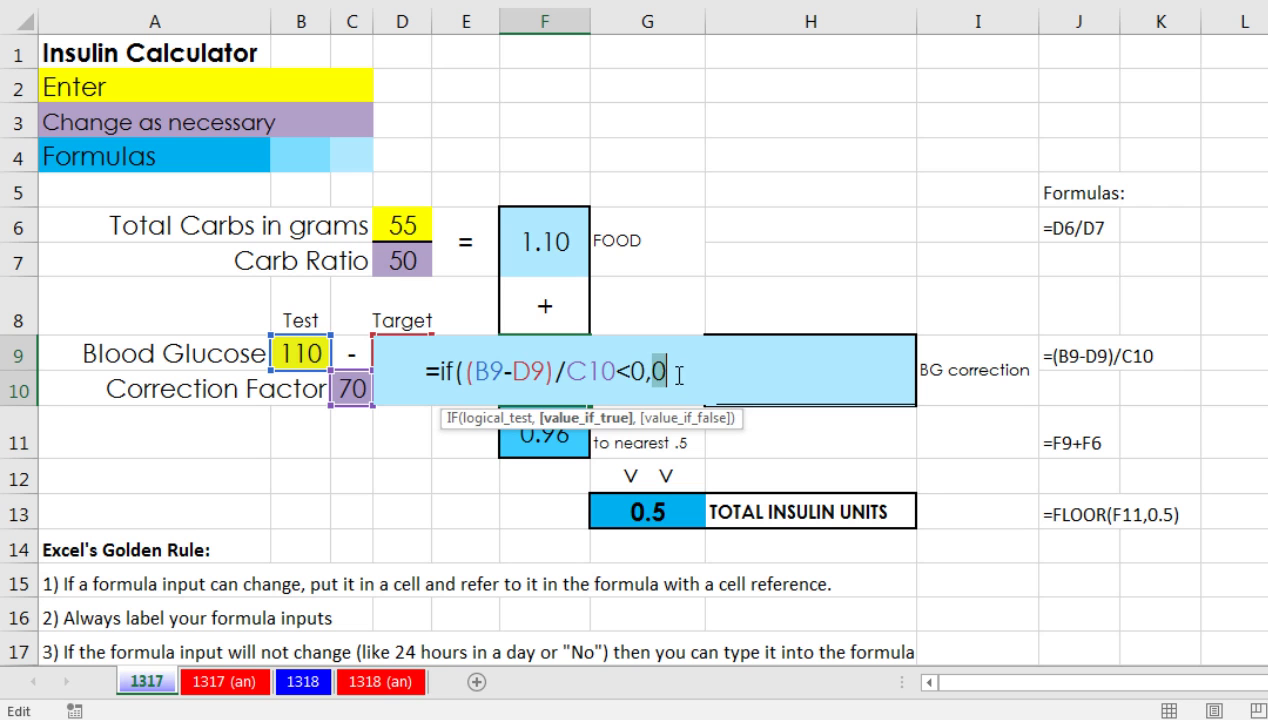
{"action": "key", "text": "Right"}
{"action": "type", "text": ","}
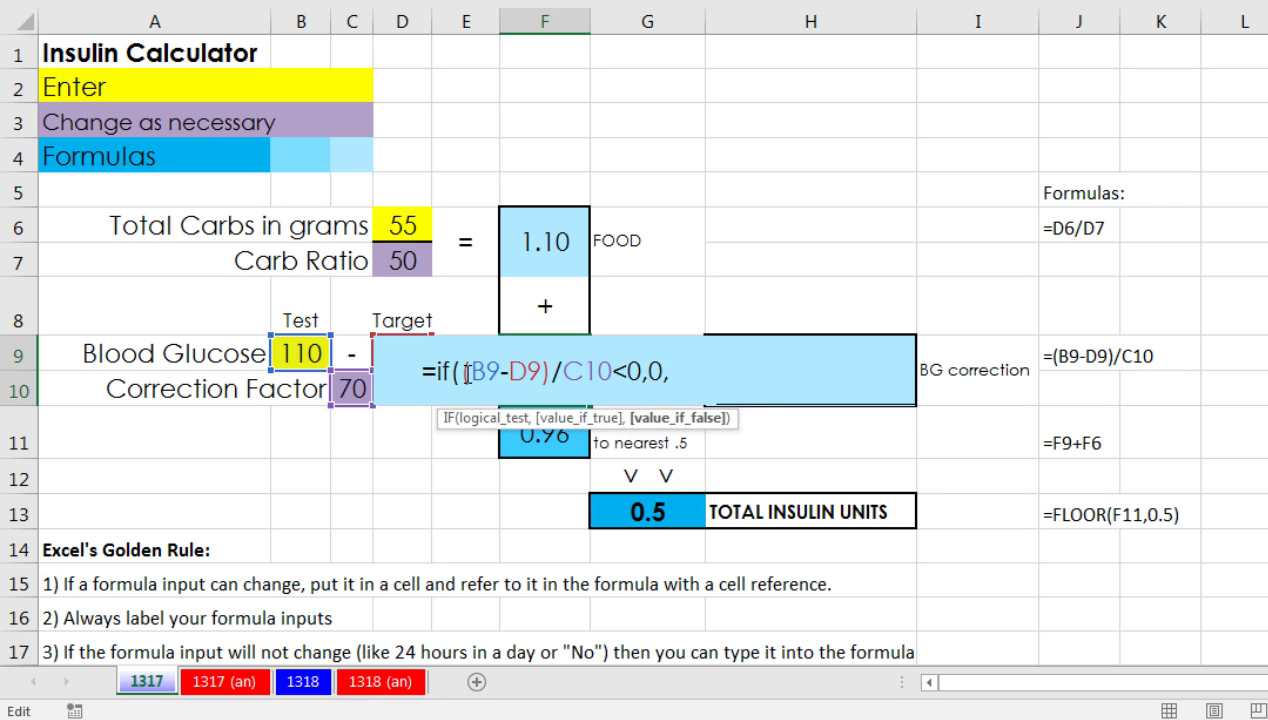
- Paste (B9-D9)/C10 as value_if_false and close the IF, so F9 shows 0 and total units 1
{"action": "left_click_drag", "start_coordinate": [466, 372], "coordinate": [612, 371]}
{"action": "key", "text": "ctrl+c"}
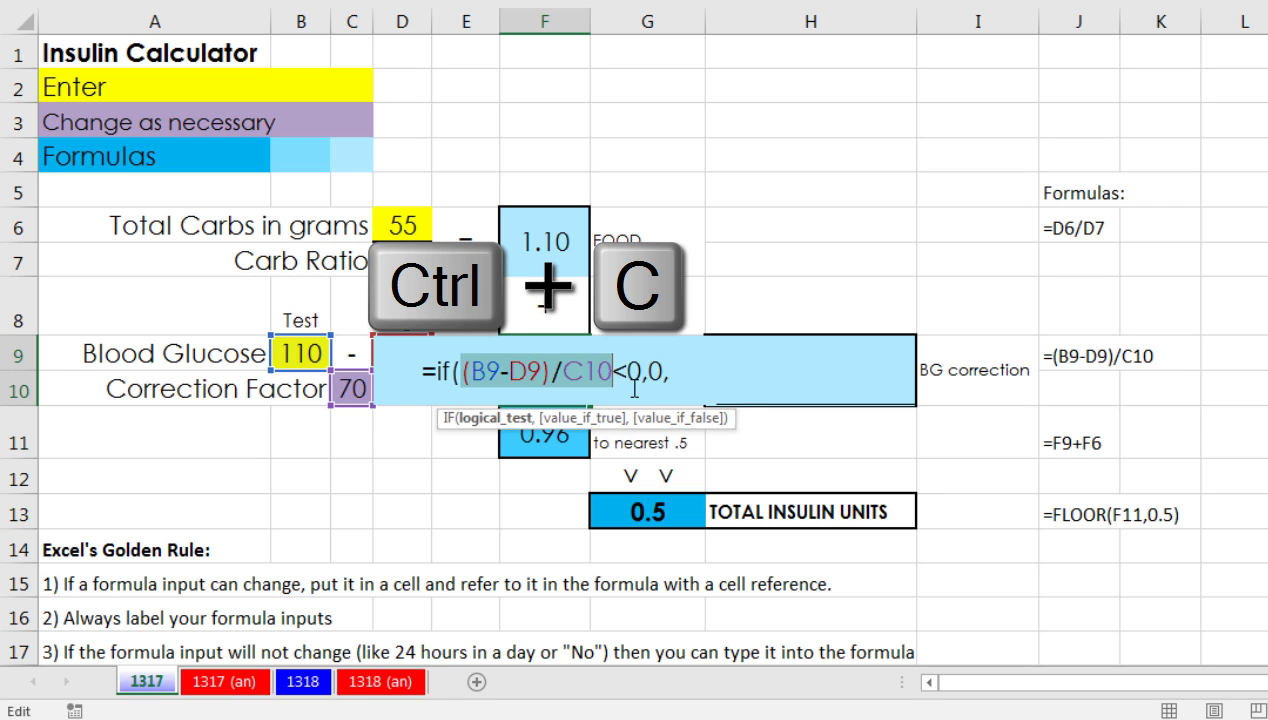
{"action": "left_click", "coordinate": [693, 370]}
{"action": "key", "text": "ctrl+v"}
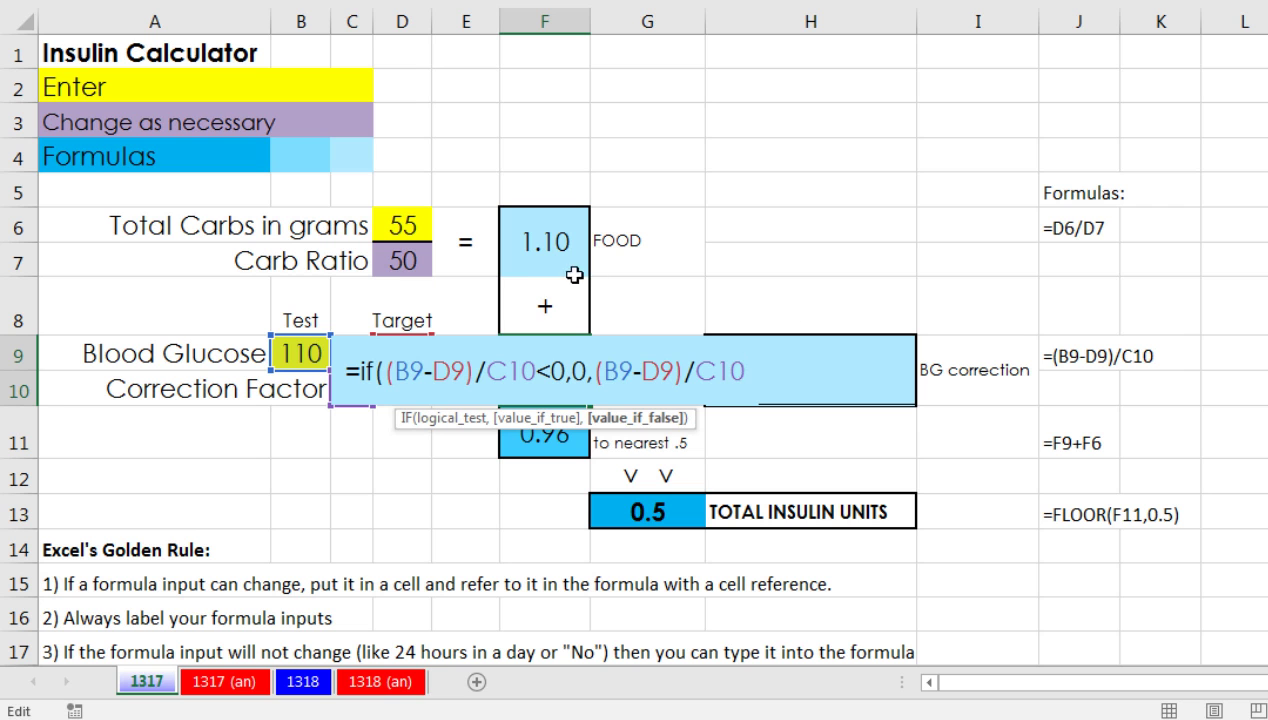
{"action": "left_click", "coordinate": [560, 370]}
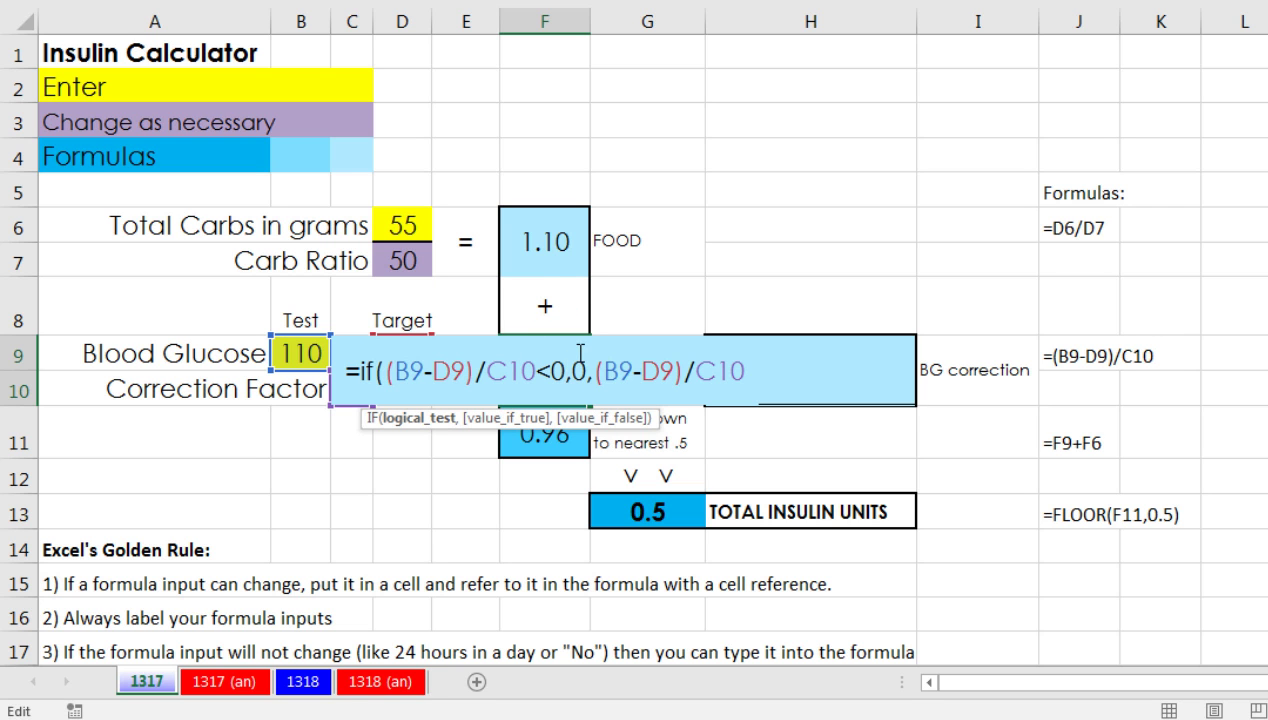
{"action": "left_click", "coordinate": [755, 370]}
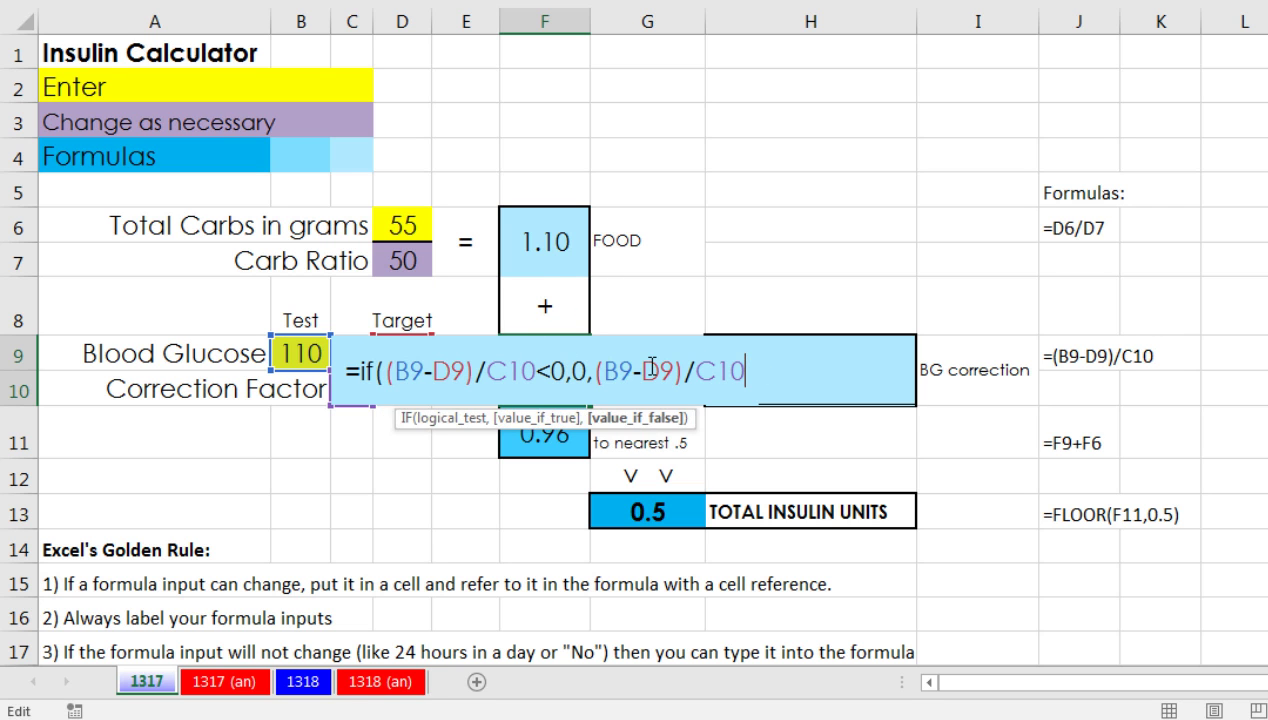
{"action": "type", "text": ")"}
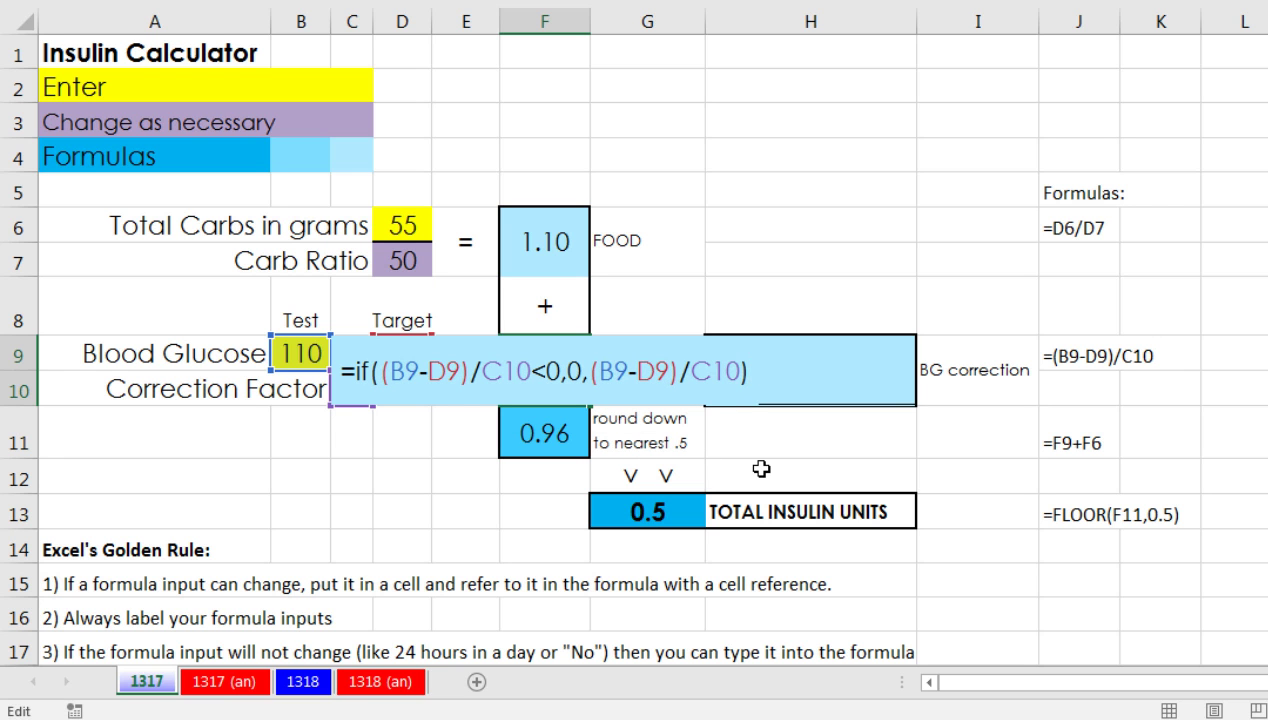
{"action": "key", "text": "Return"}
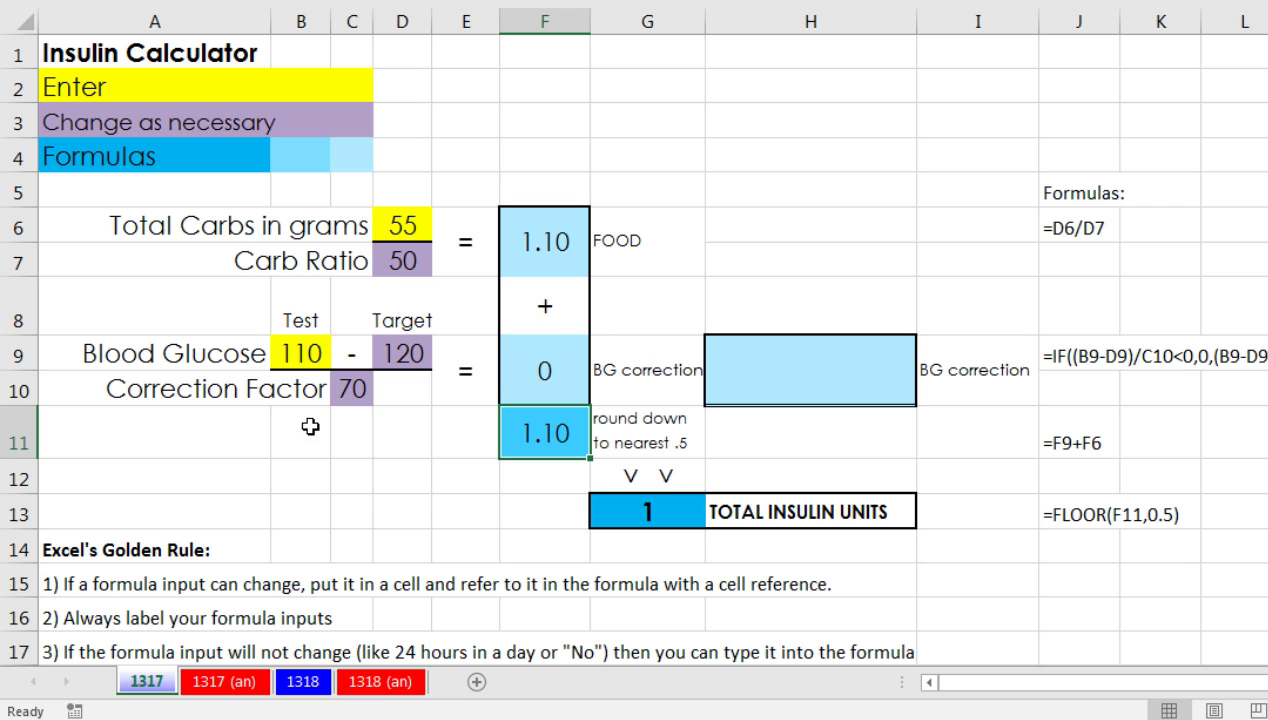
- Set blood glucose back to 150, giving a 0.429 correction and 1.5 units, and open F9's formula
{"action": "left_click", "coordinate": [297, 354]}
{"action": "type", "text": "150"}
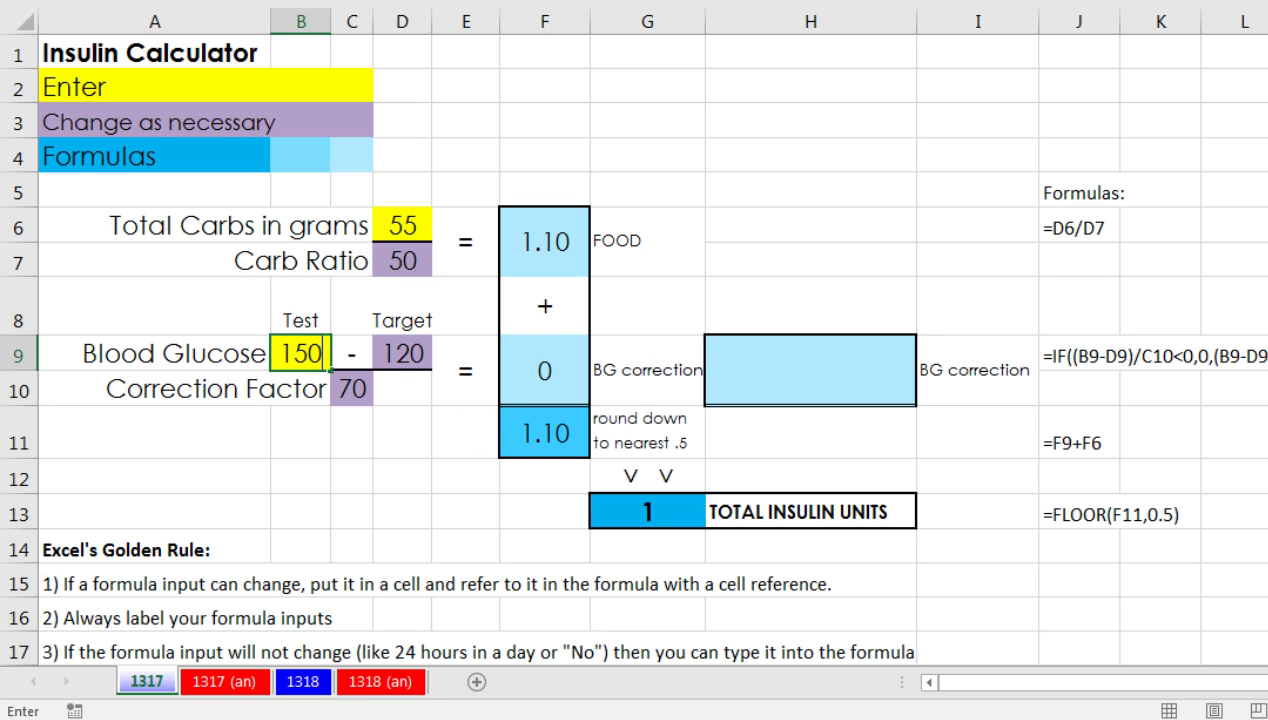
{"action": "key", "text": "Return"}
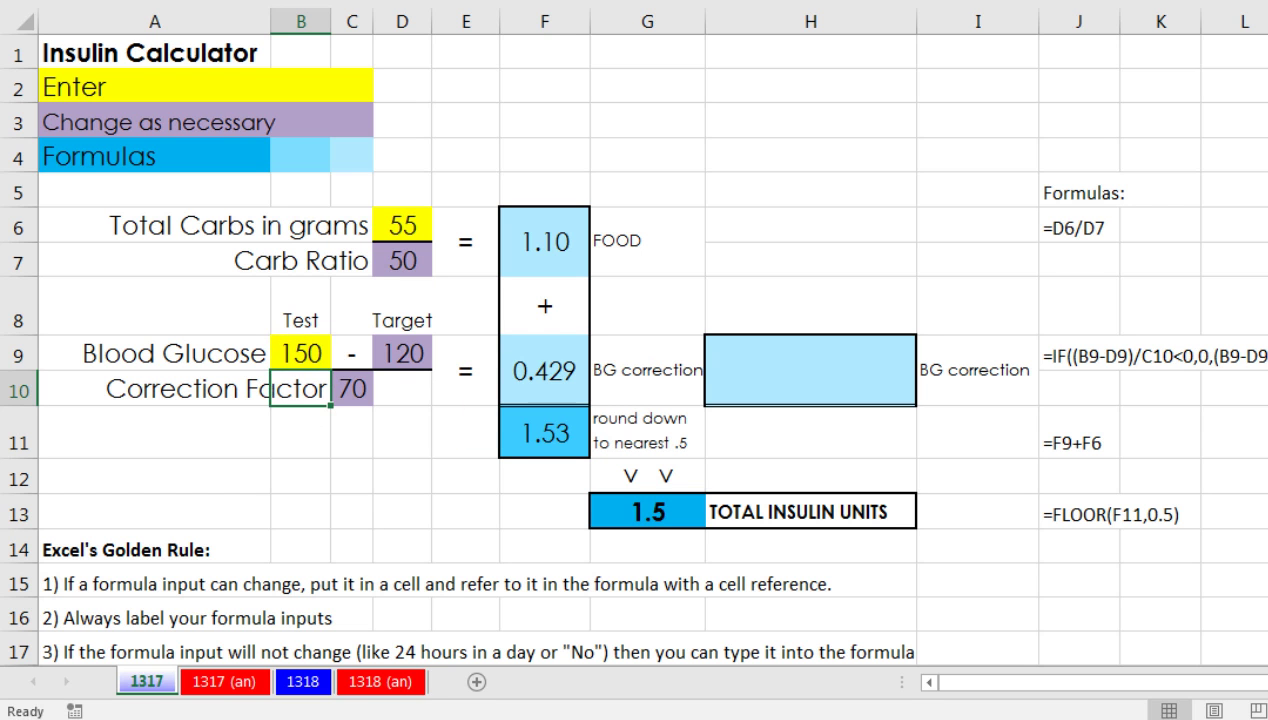
{"action": "double_click", "coordinate": [557, 371]}
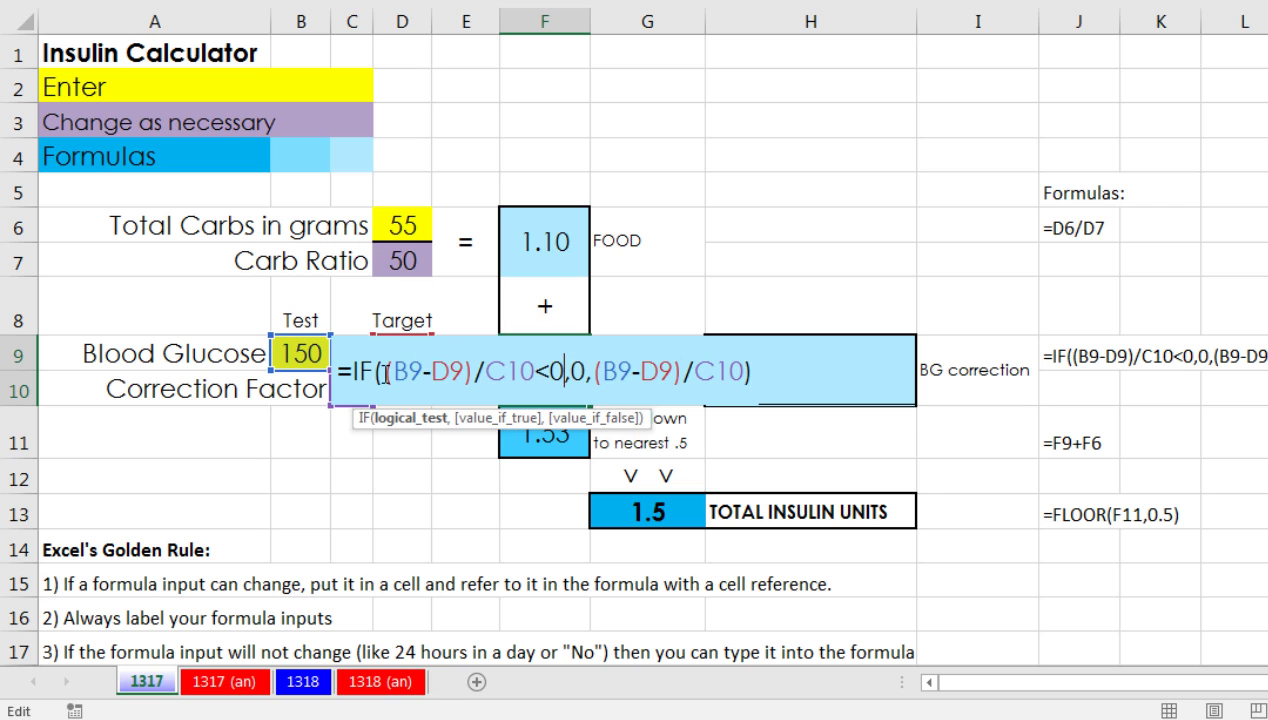
- Copy (B9-D9)/C10 from F9's formula and exit without changing it
{"action": "left_click_drag", "start_coordinate": [387, 372], "coordinate": [532, 372]}
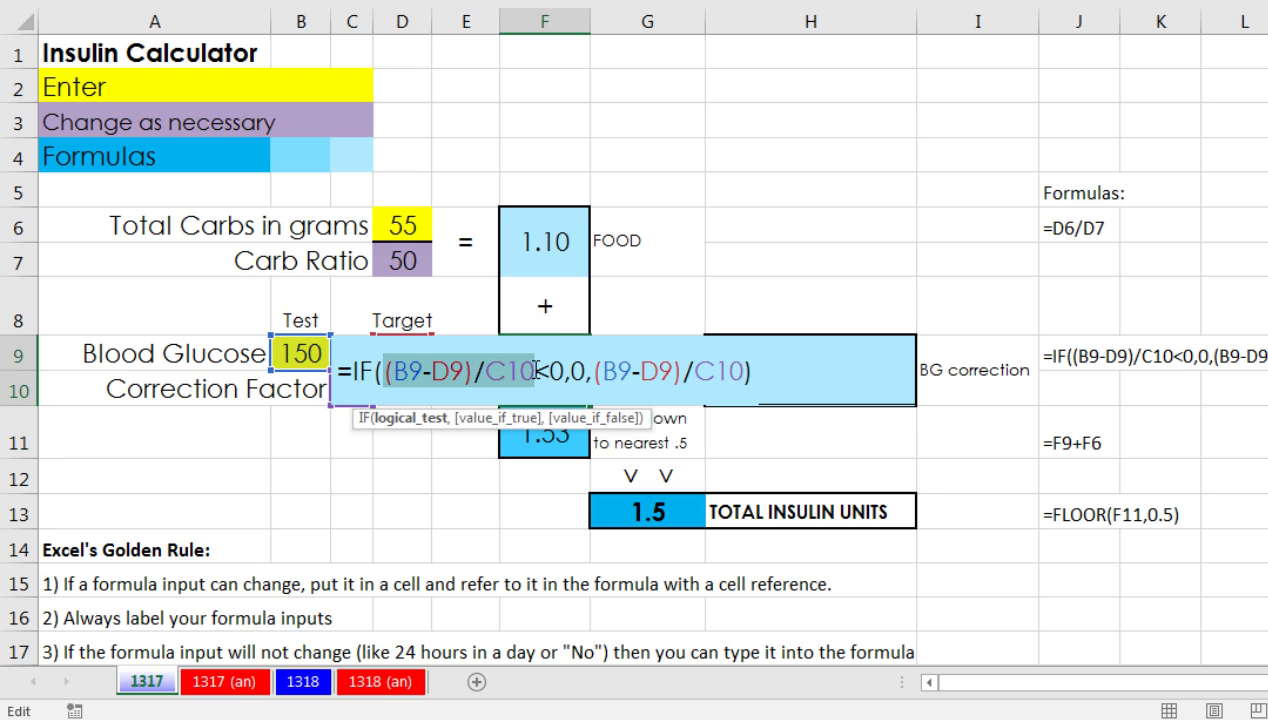
{"action": "key", "text": "ctrl+c"}
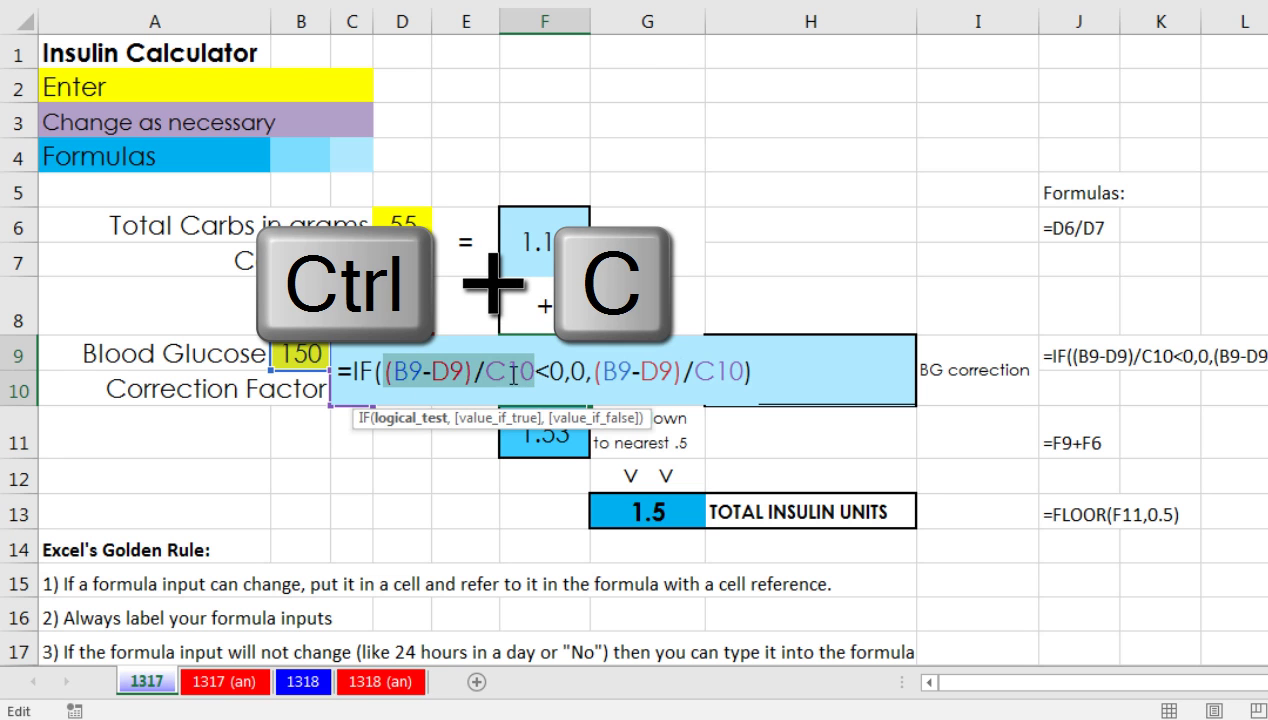
{"action": "key", "text": "Escape"}
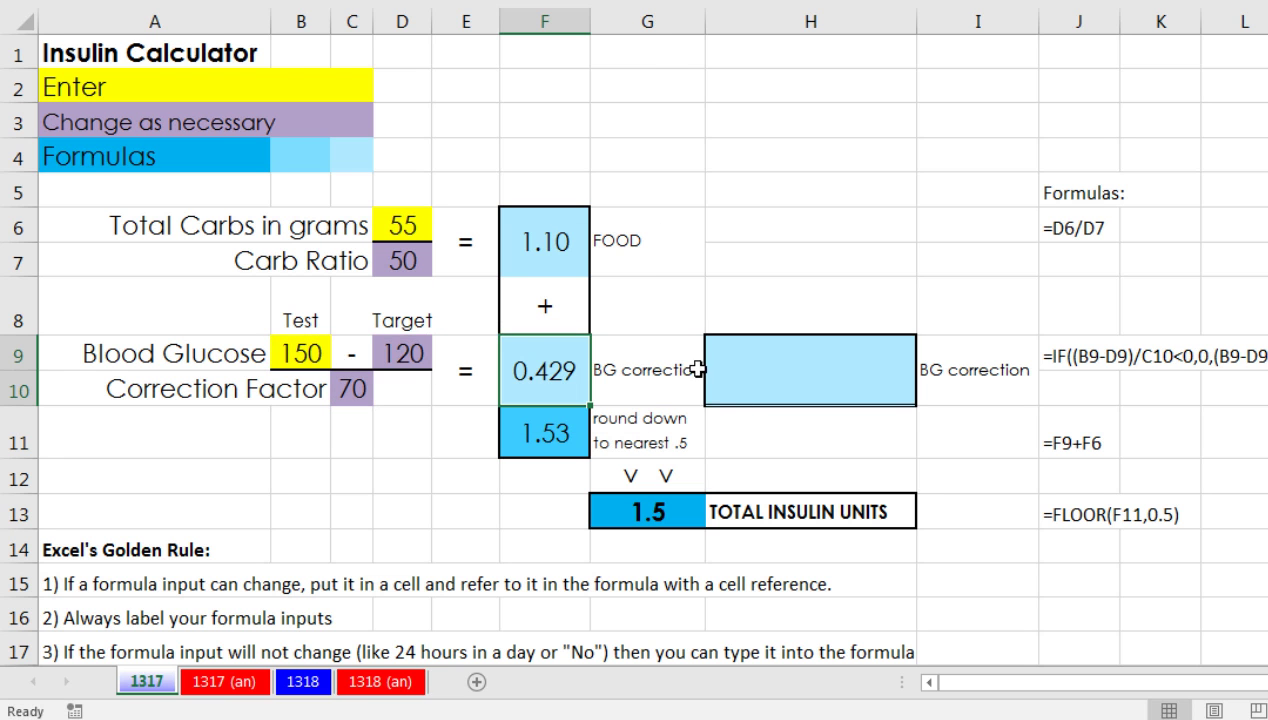
- Enter =MAX((B9-D9)/C10,0) in H9 as an alternative BG correction, returning 0.43
{"action": "left_click", "coordinate": [760, 385]}
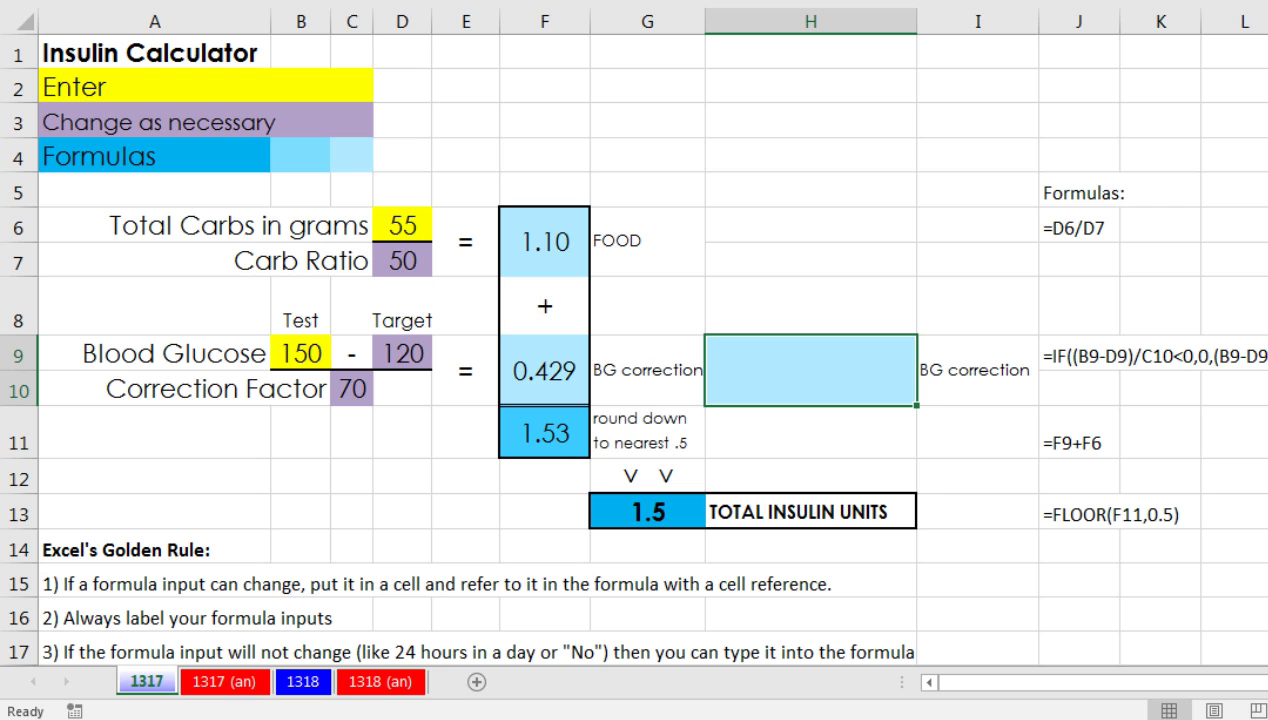
{"action": "type", "text": "=max"}
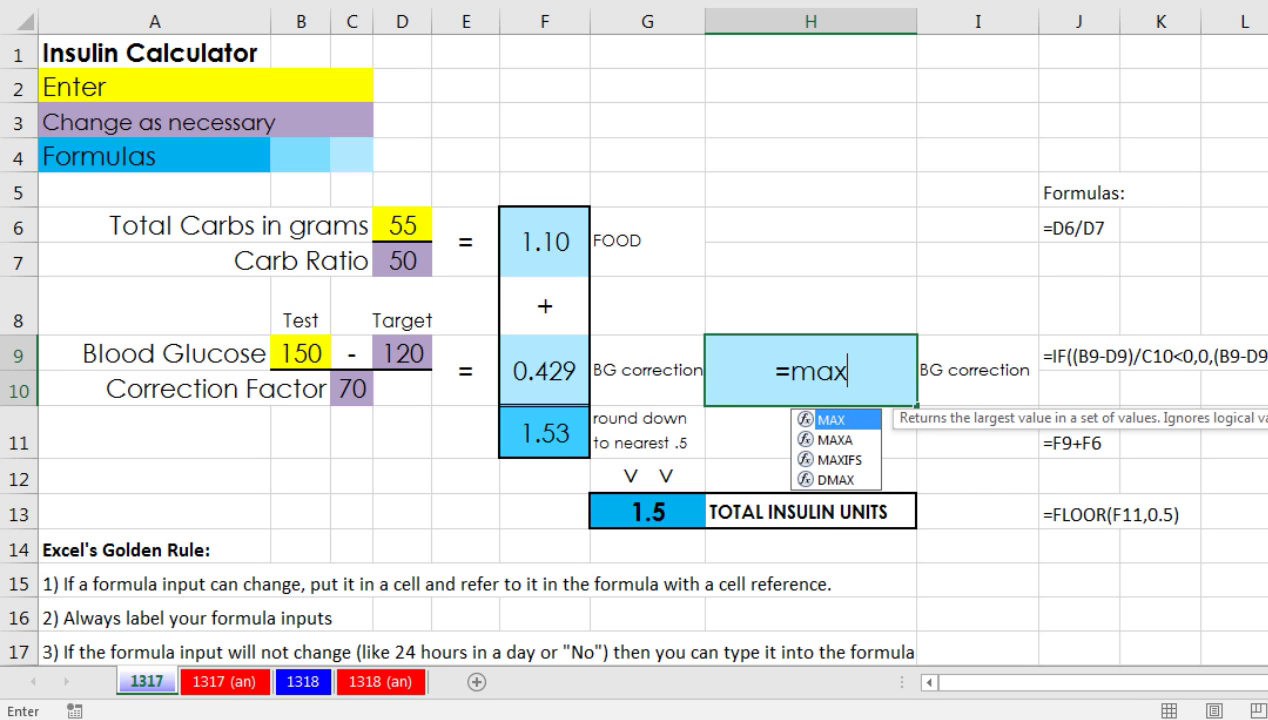
{"action": "key", "text": "Tab"}
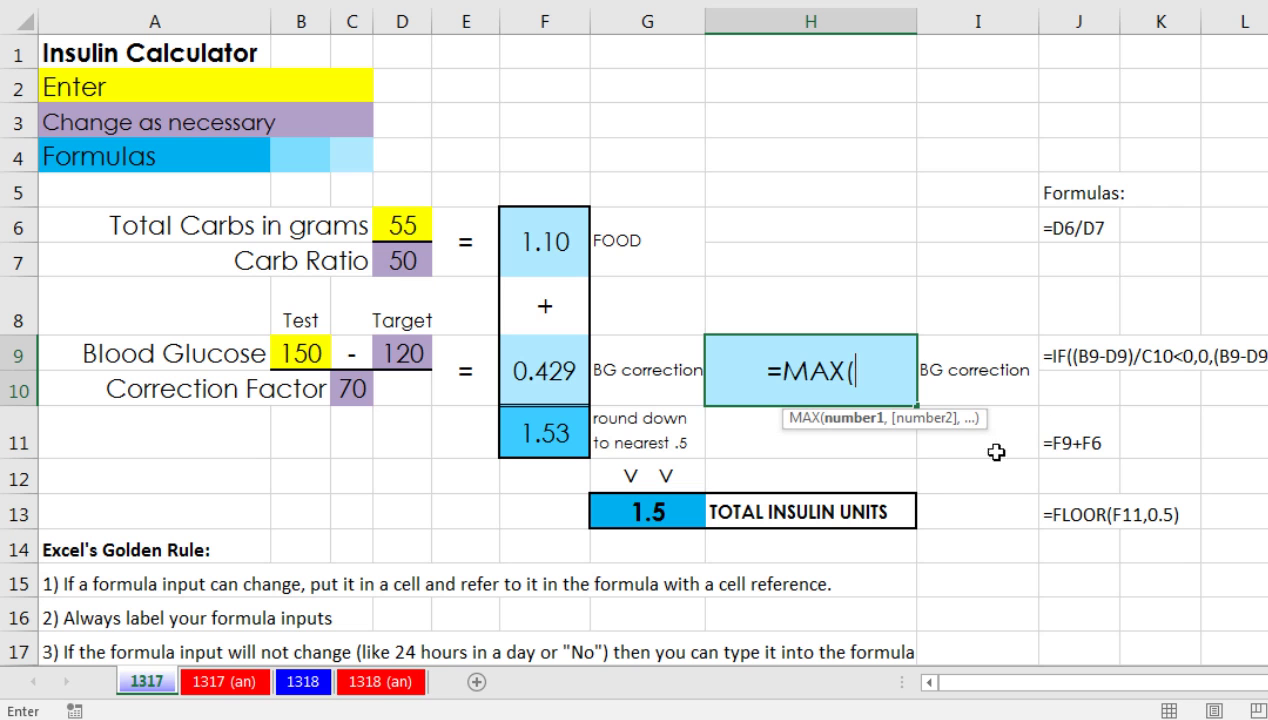
{"action": "key", "text": "ctrl+v"}
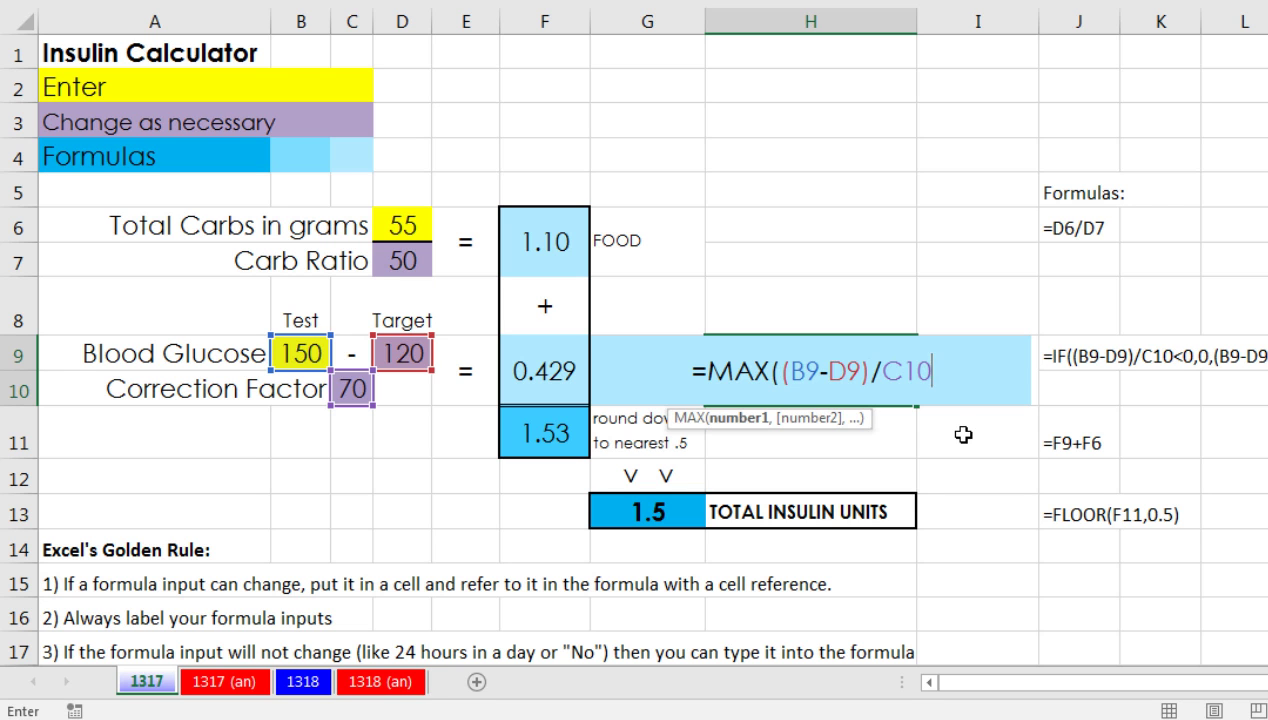
{"action": "type", "text": ","}
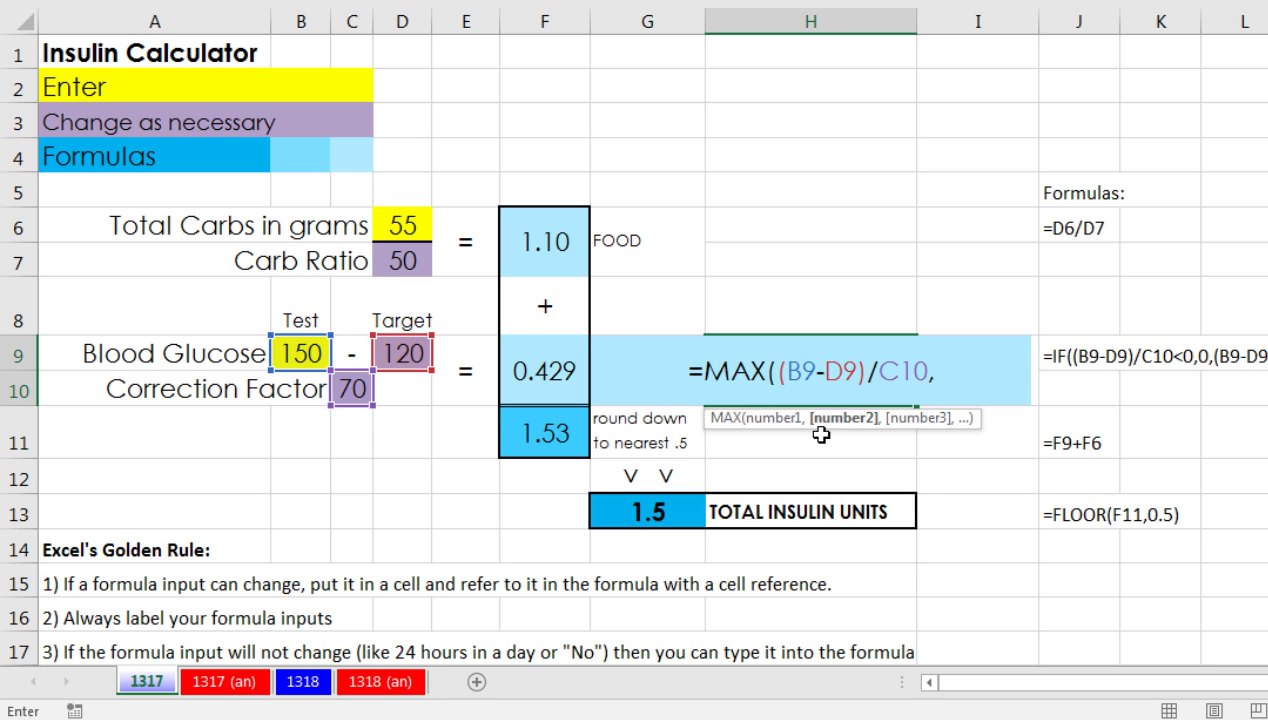
{"action": "type", "text": "0"}
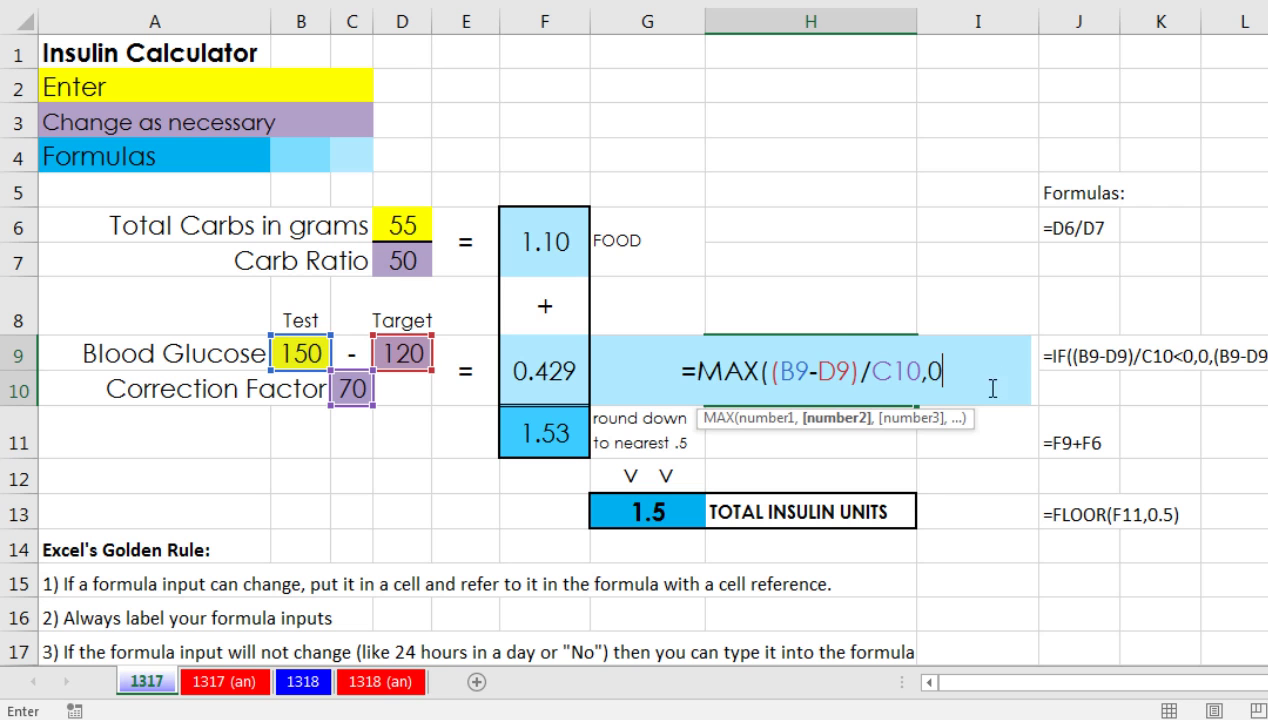
{"action": "type", "text": ")"}
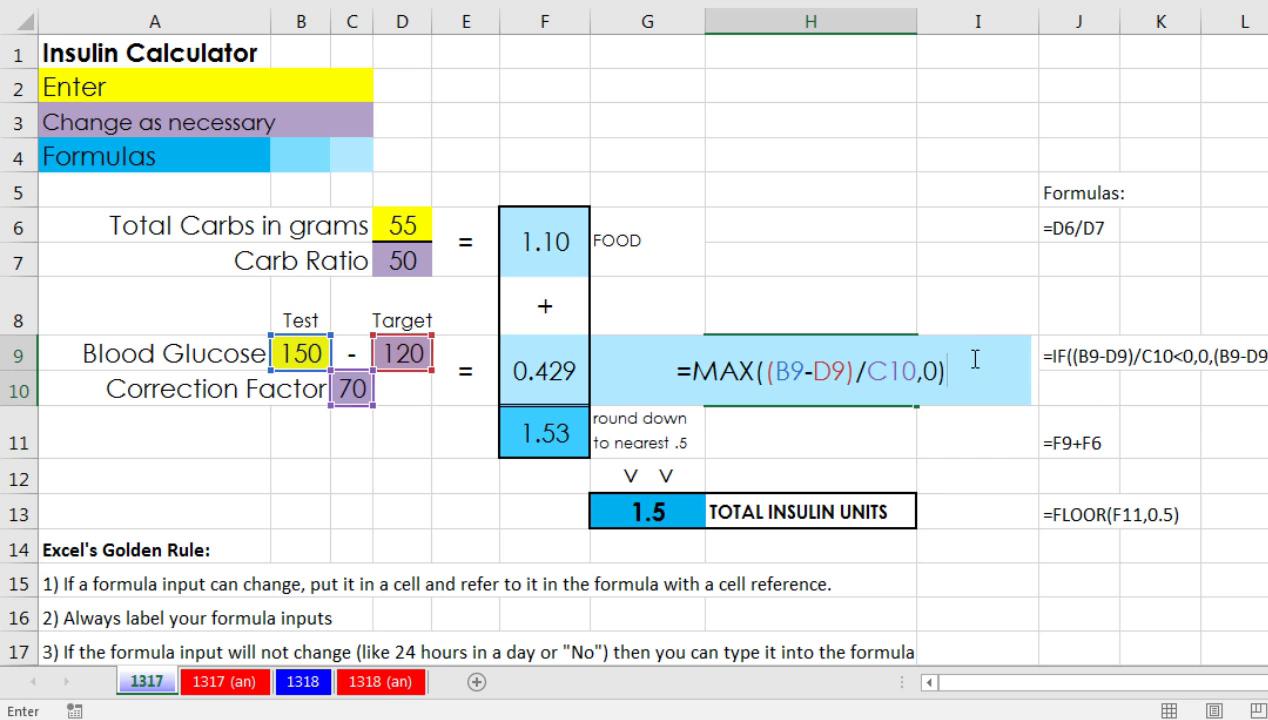
{"action": "key", "text": "Return"}
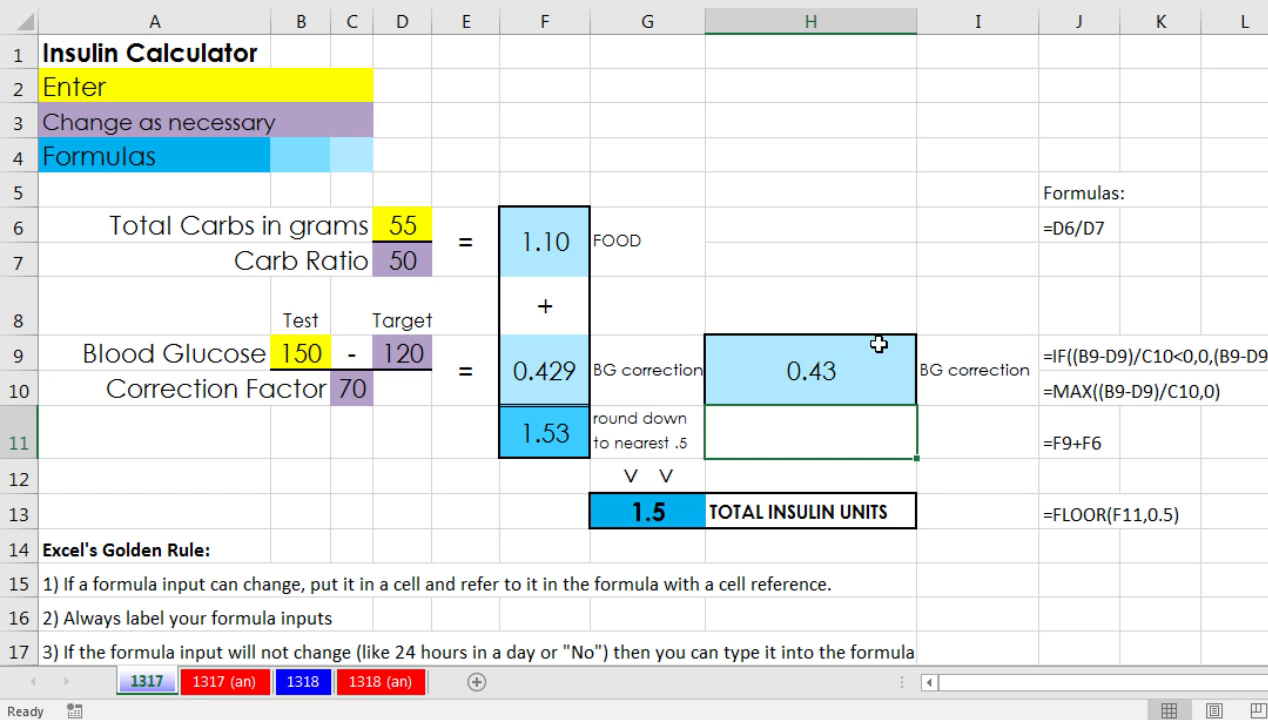
- Increase H9's decimals by one so its MAX-based correction shows 0.429, matching F9
{"action": "left_click", "coordinate": [850, 376]}
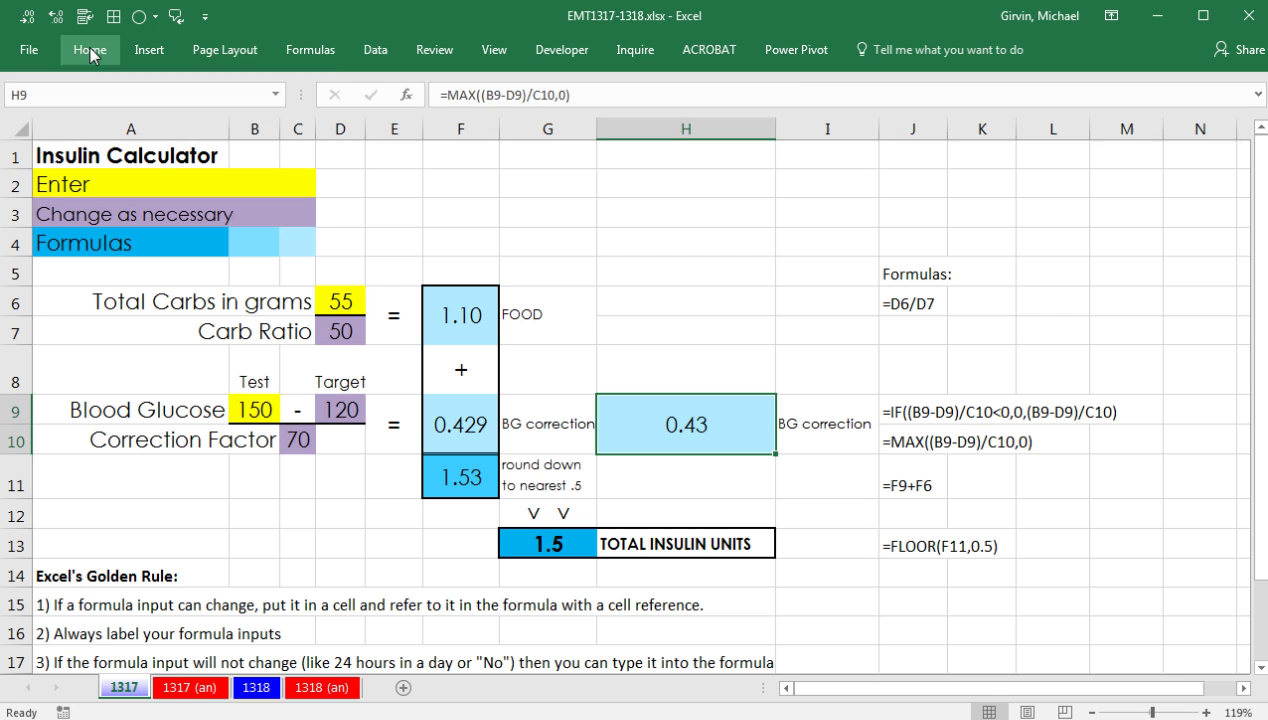
{"action": "left_click", "coordinate": [90, 52]}
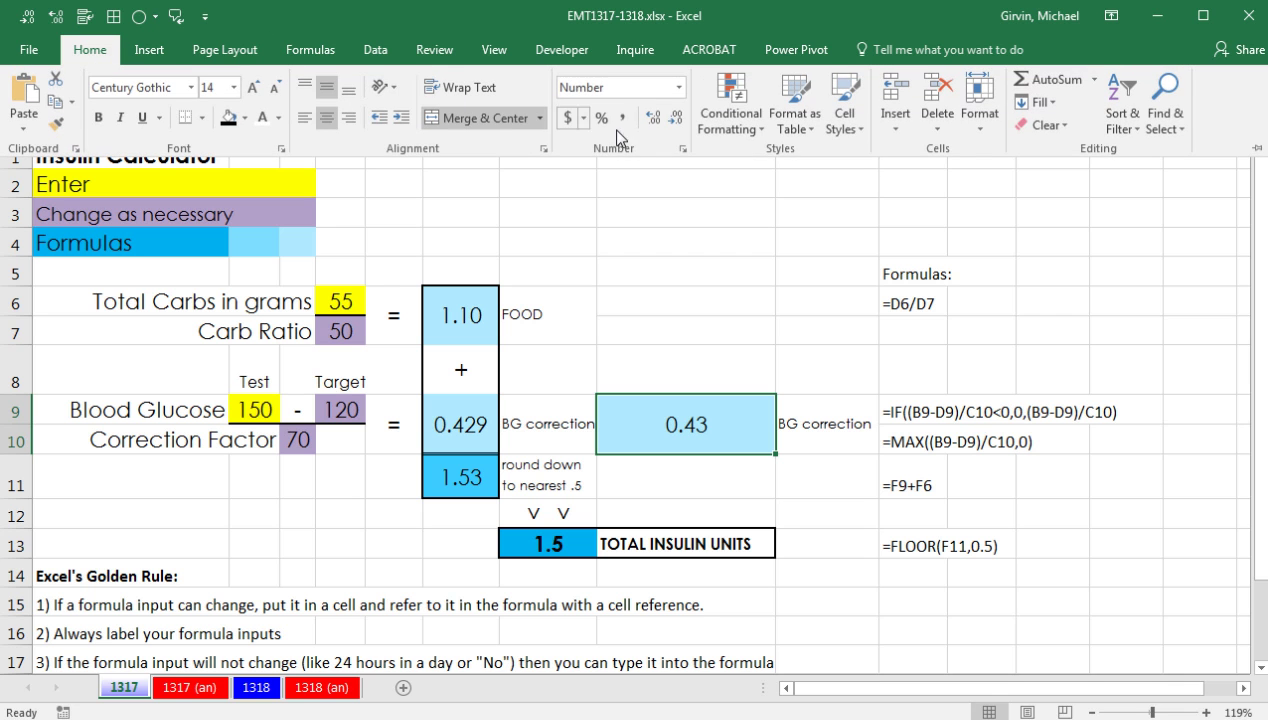
{"action": "left_click", "coordinate": [648, 120]}
{"action": "left_click", "coordinate": [702, 376]}
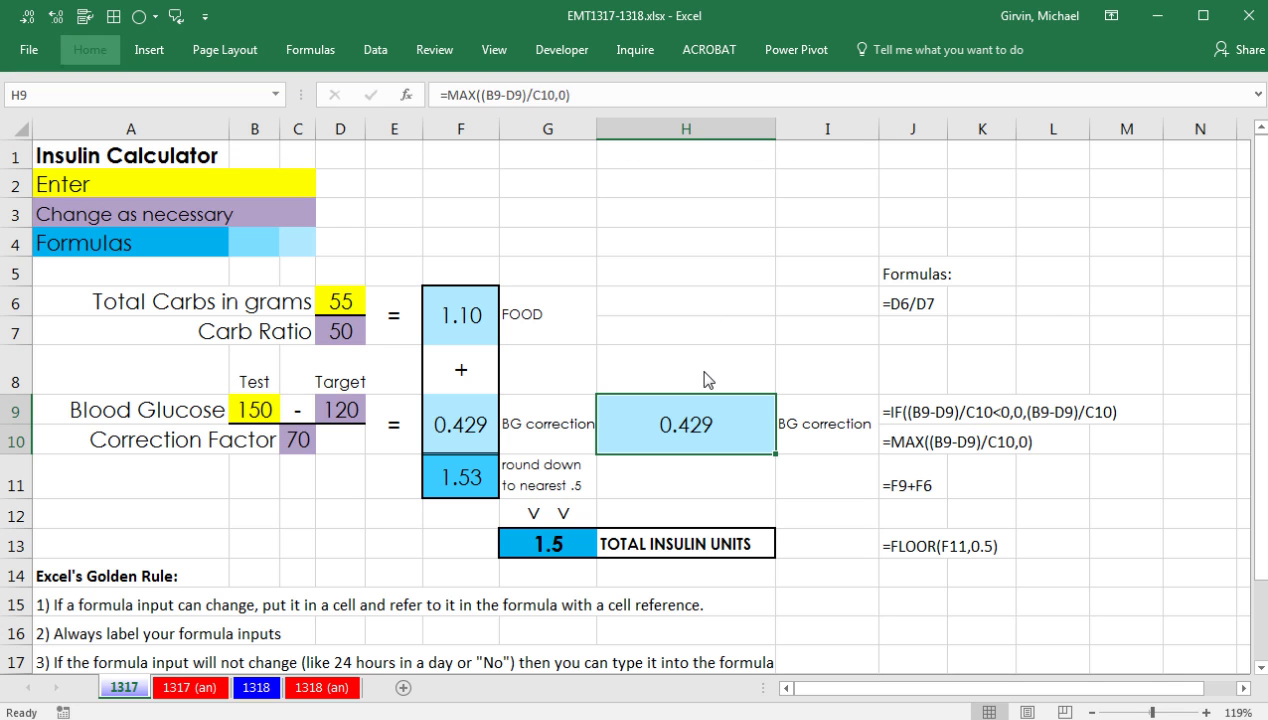
{"action": "left_click", "coordinate": [703, 373]}
{"action": "left_click", "coordinate": [254, 409]}
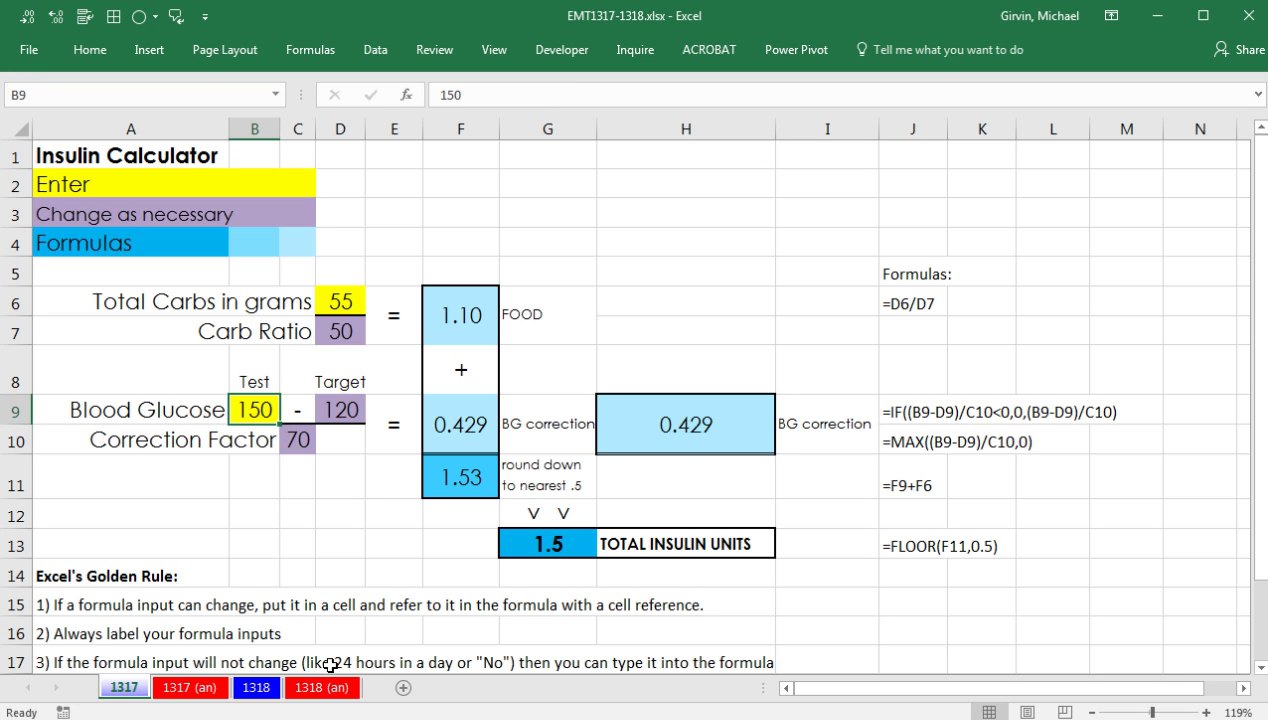
{"action": "type", "text": "100"}
{"action": "key", "text": "ctrl+Return"}
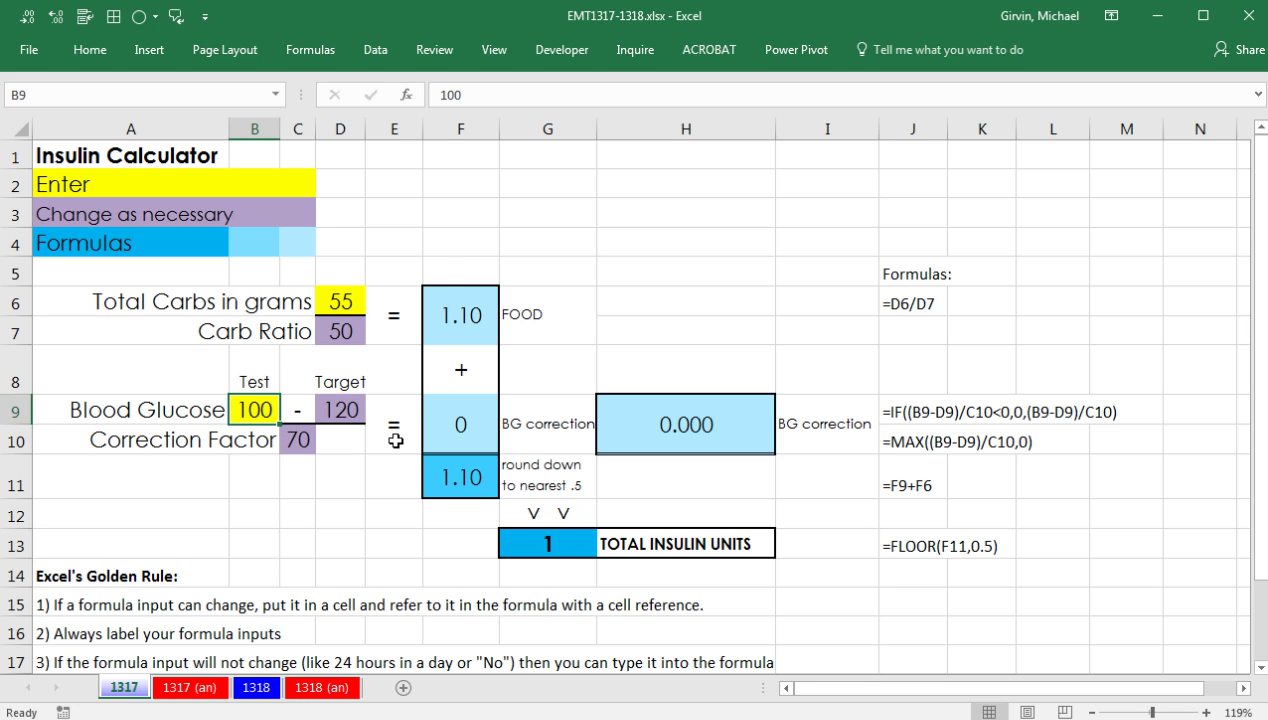
{"action": "key", "text": "ctrl+z"}
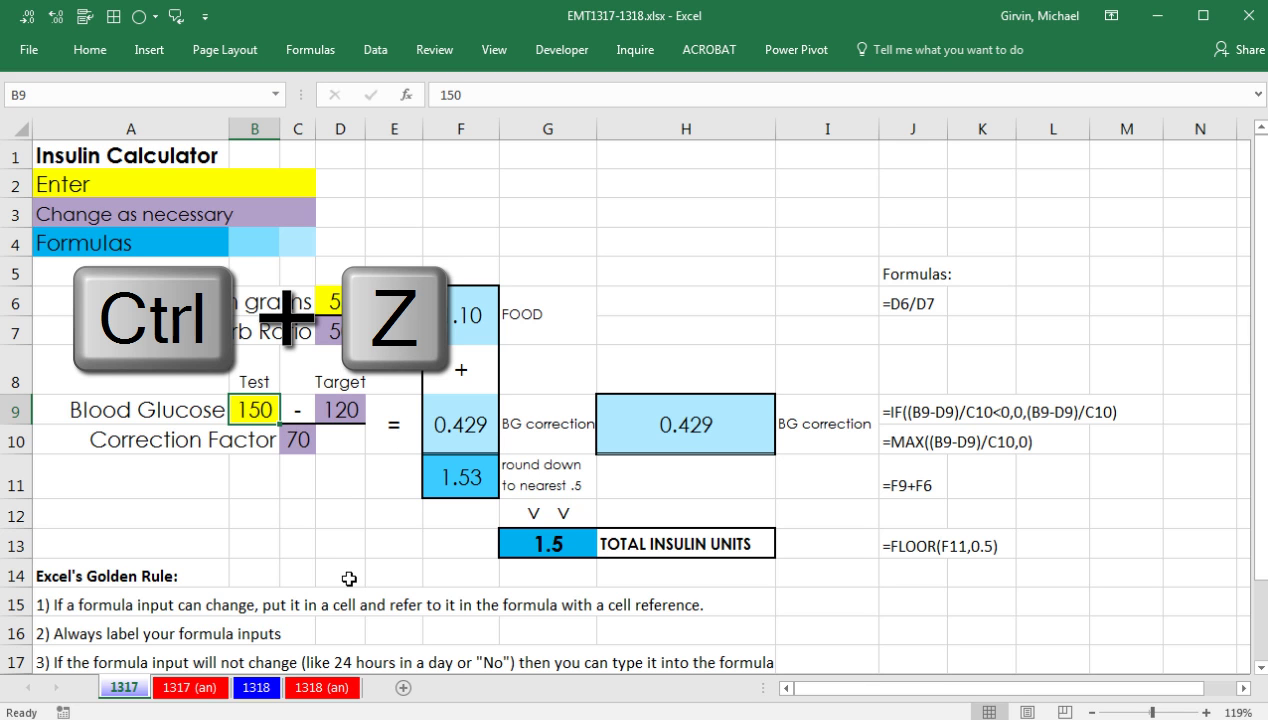
{"action": "double_click", "coordinate": [461, 318]}
{"action": "key", "text": "Escape"}
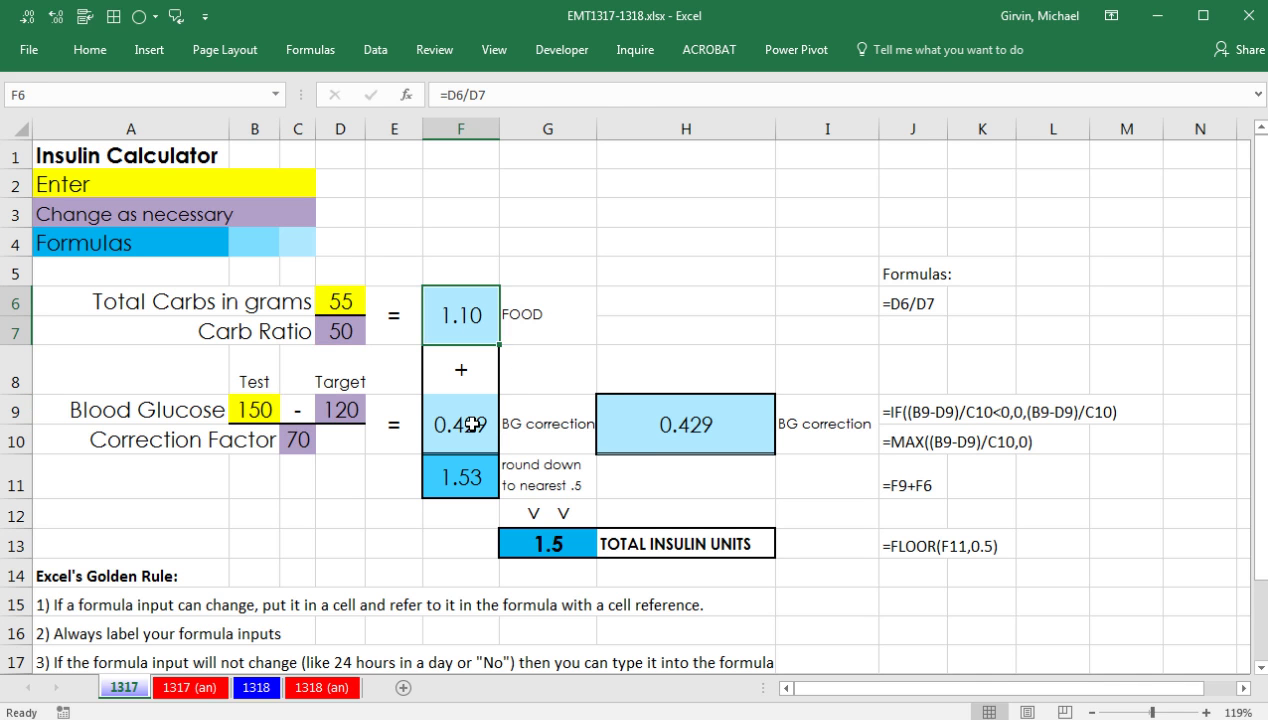
{"action": "double_click", "coordinate": [477, 424]}
{"action": "key", "text": "Escape"}
{"action": "double_click", "coordinate": [713, 417]}
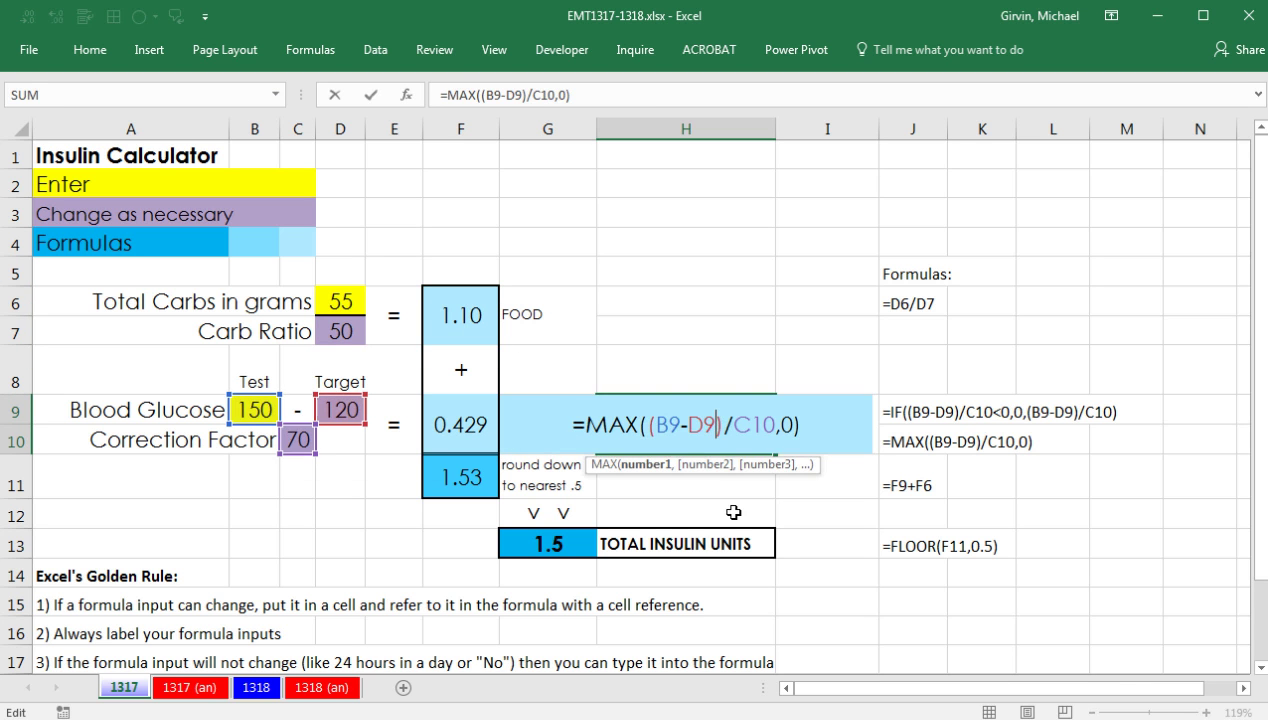
{"action": "key", "text": "Escape"}
{"action": "double_click", "coordinate": [592, 553]}
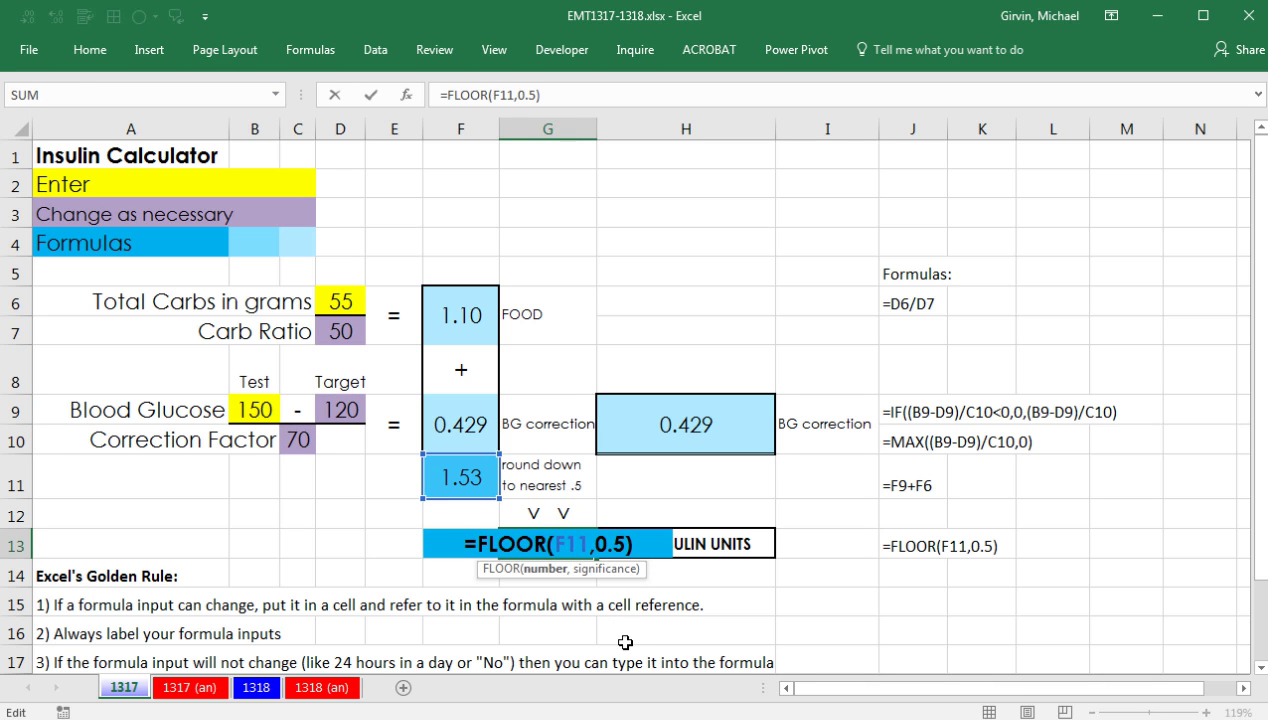
{"action": "key", "text": "Escape"}
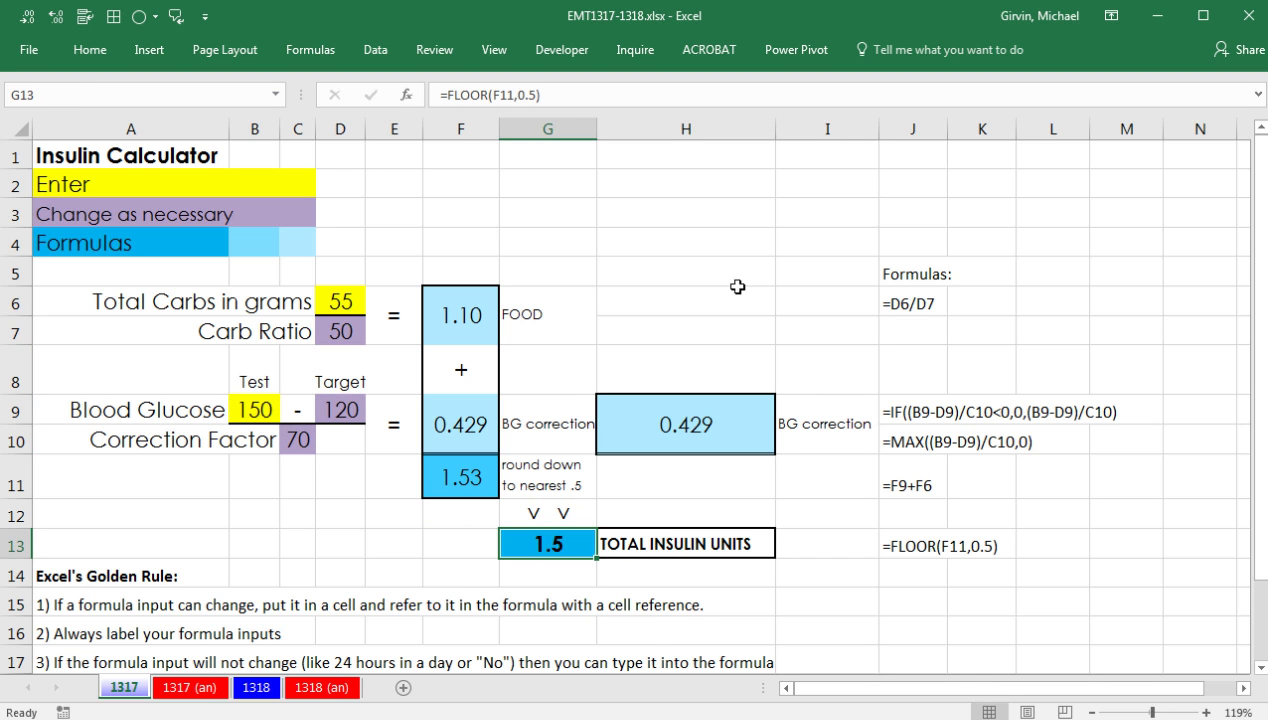